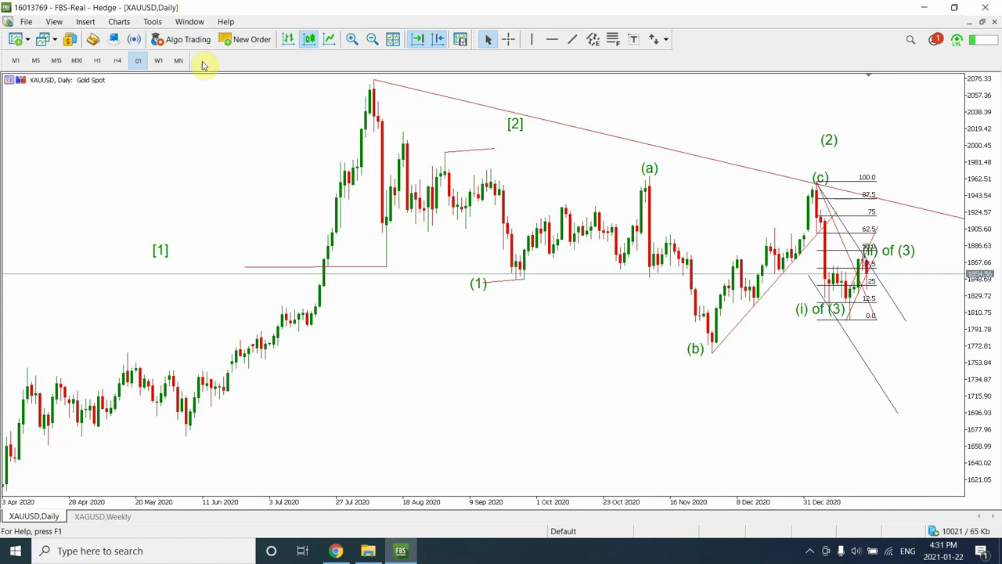
Switch the XAUUSD chart to the H4 timeframe and examine the wave count from wave [1] through (ii) of (3).
left_click(118, 61)
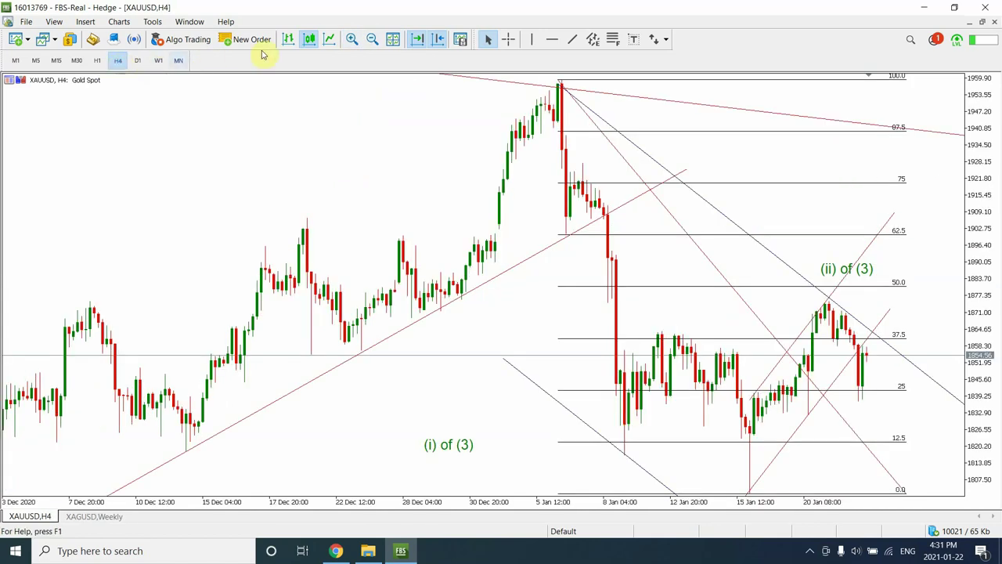
left_click(373, 40)
left_click(374, 41)
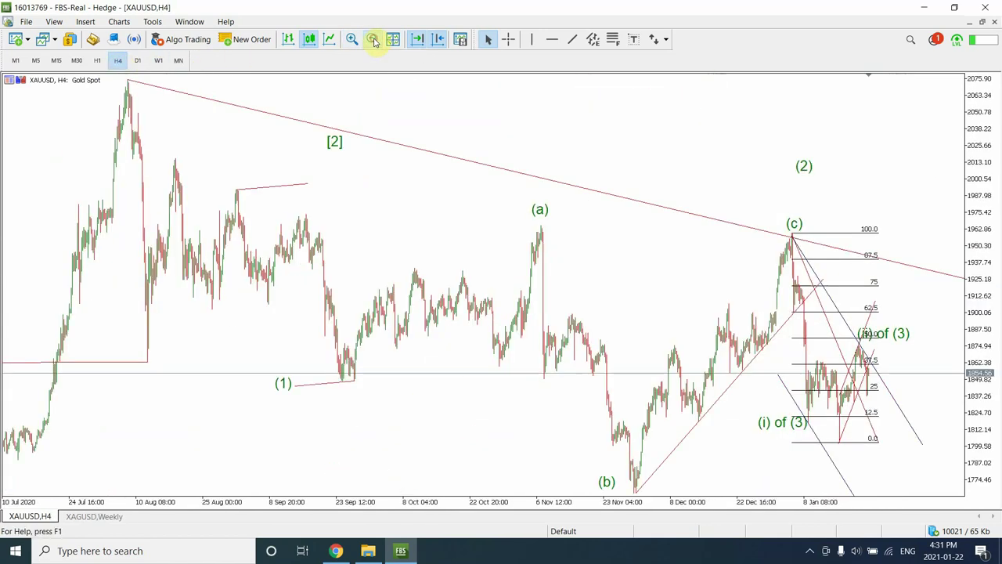
left_click(374, 41)
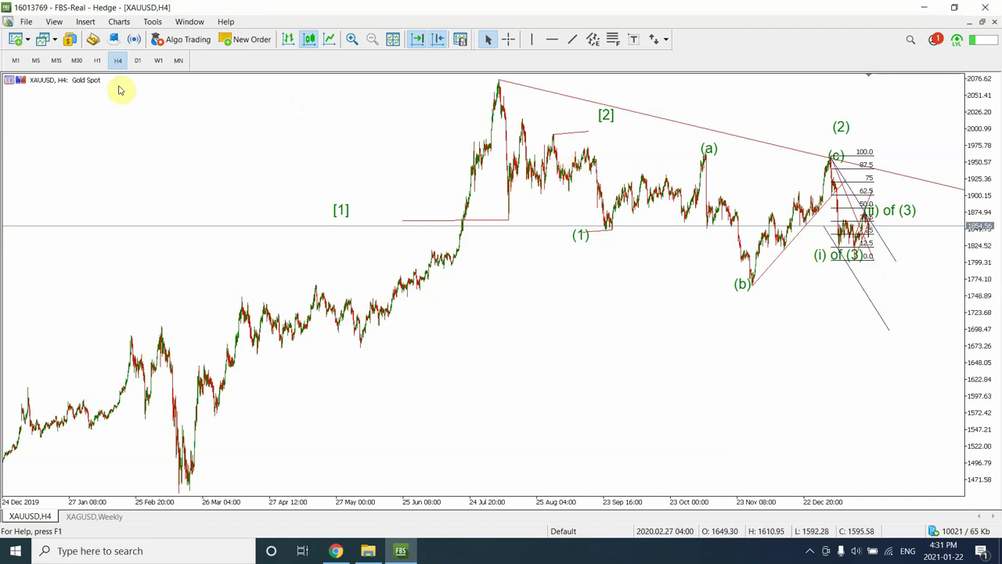
Switch the gold chart to H1 and examine the wave (ii) of (3) rebound against the Fibonacci levels and channel lines.
left_click(97, 64)
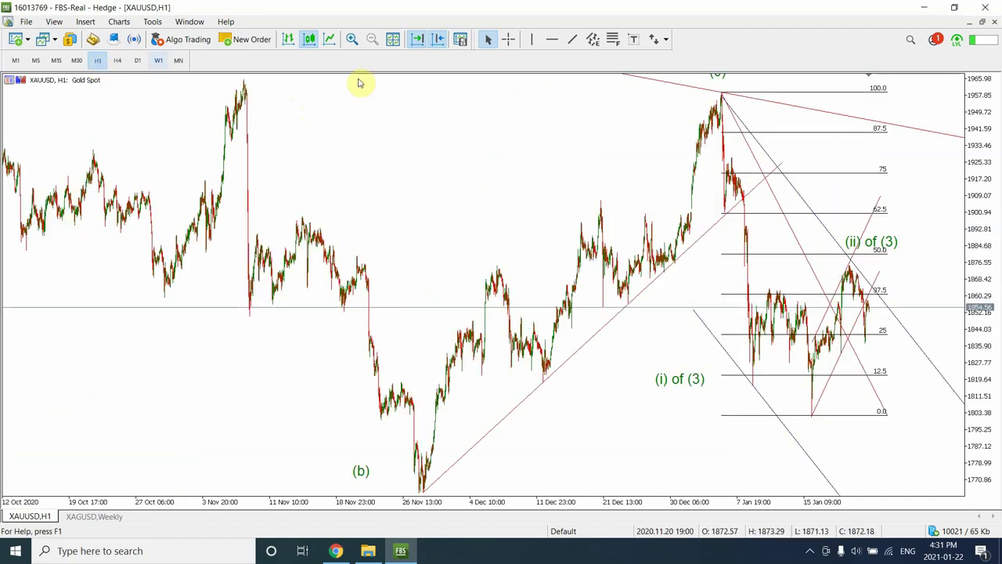
left_click(351, 39)
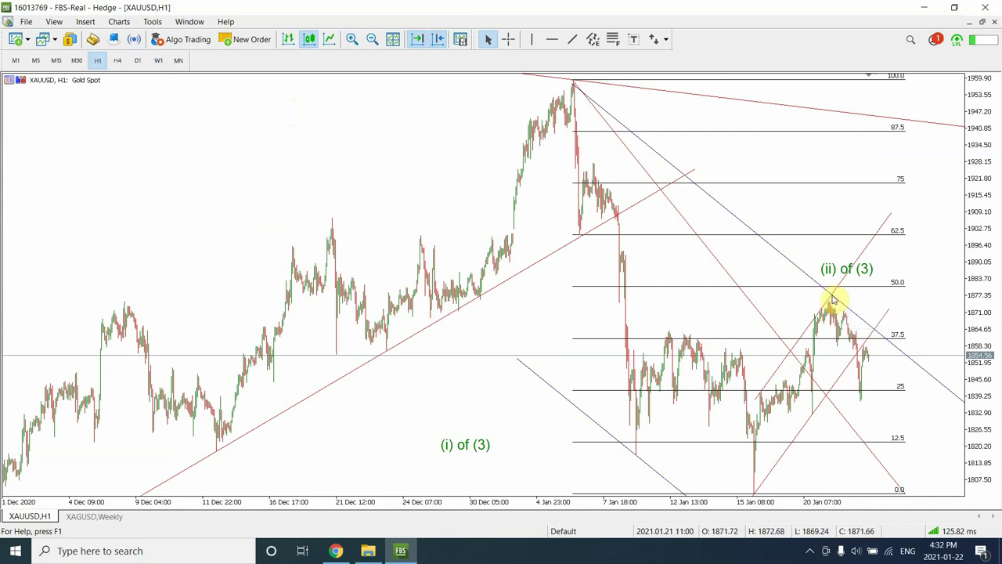
left_click(351, 39)
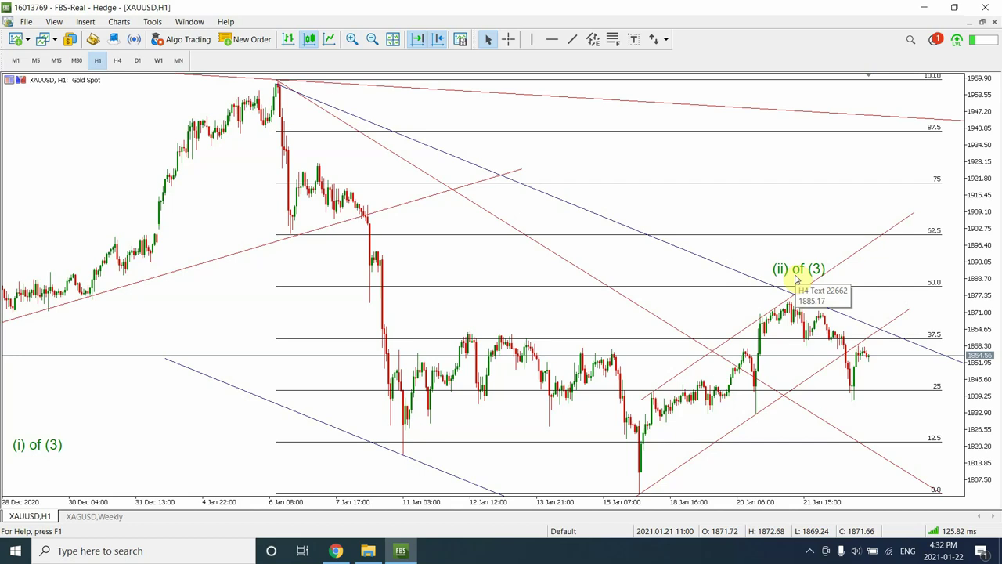
Switch to the M15 timeframe and examine the recent price swings back to the wave (c) peak.
left_click(56, 62)
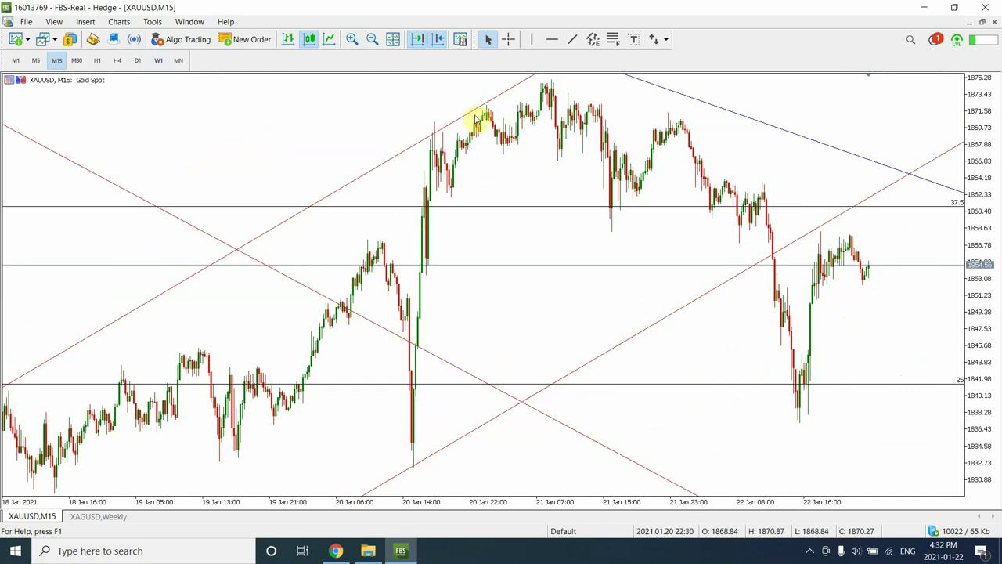
left_click(373, 40)
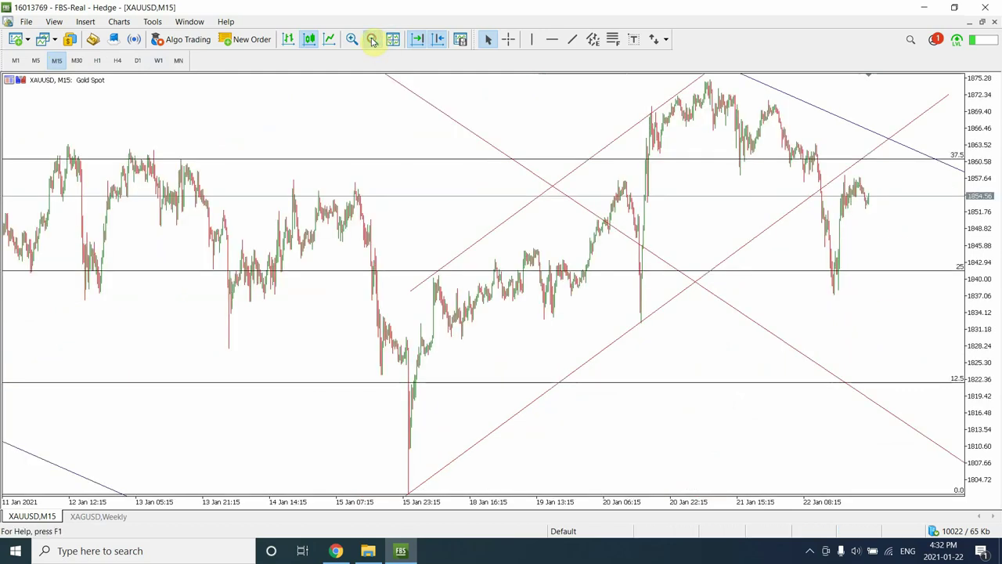
left_click(373, 40)
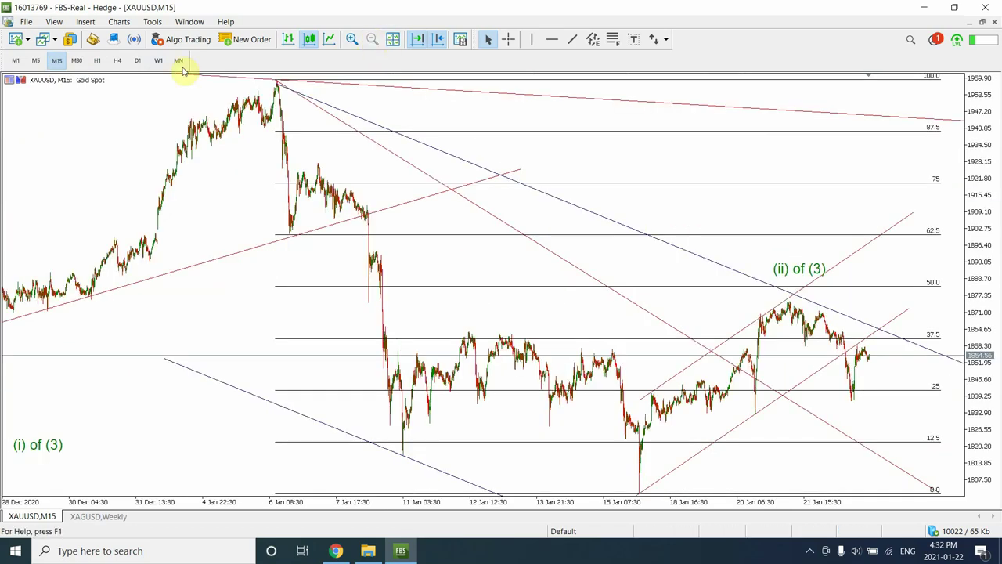
Compare the wave structure on the M30, H1 and H4 timeframes, finishing on H4 with waves [2] to (ii) of (3) in view.
left_click(76, 60)
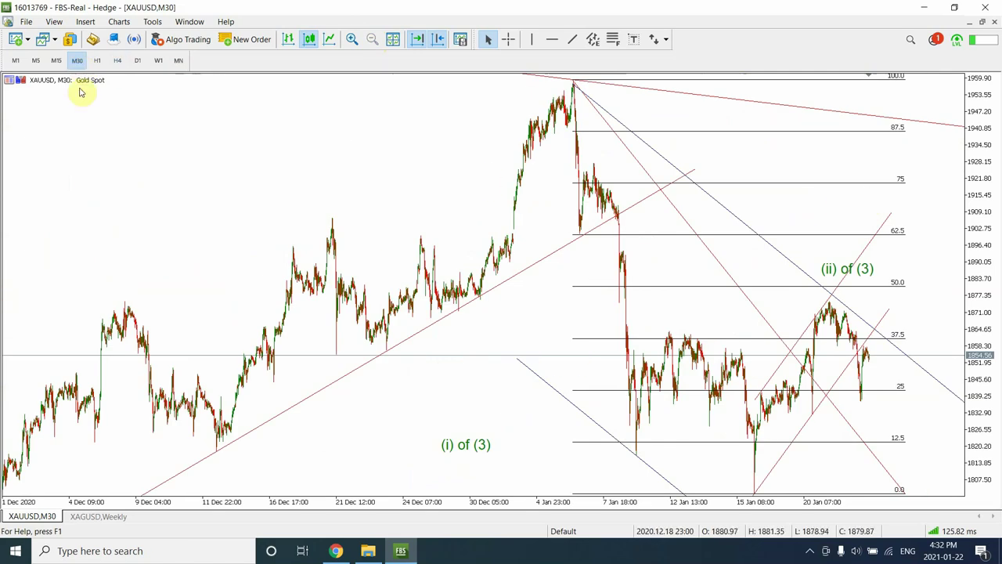
left_click(98, 62)
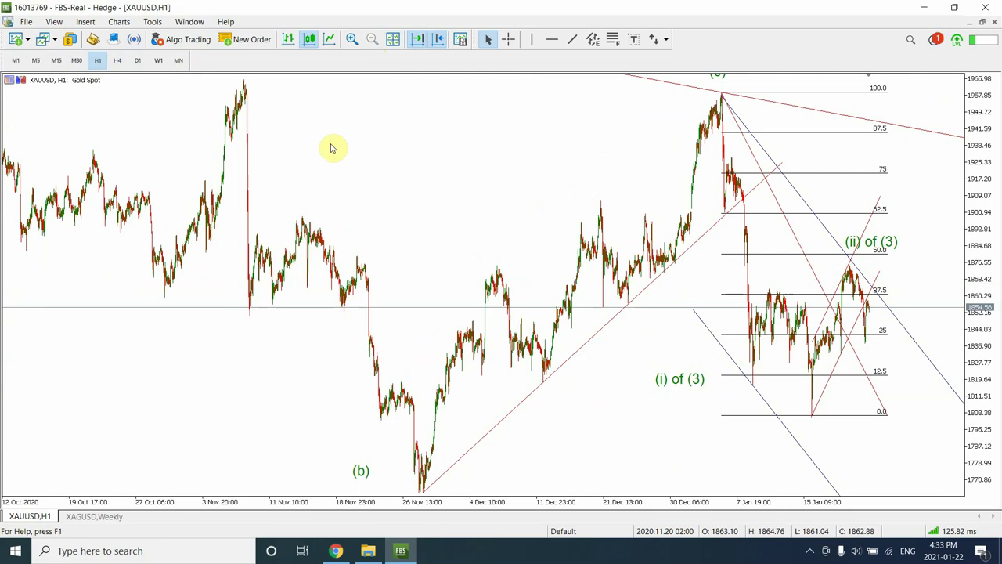
left_click(119, 61)
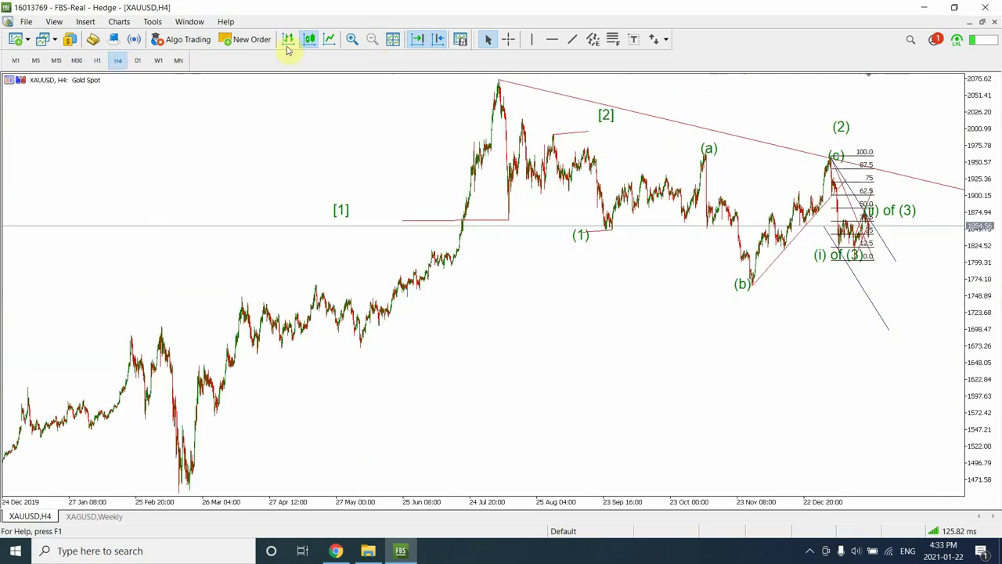
left_click(351, 41)
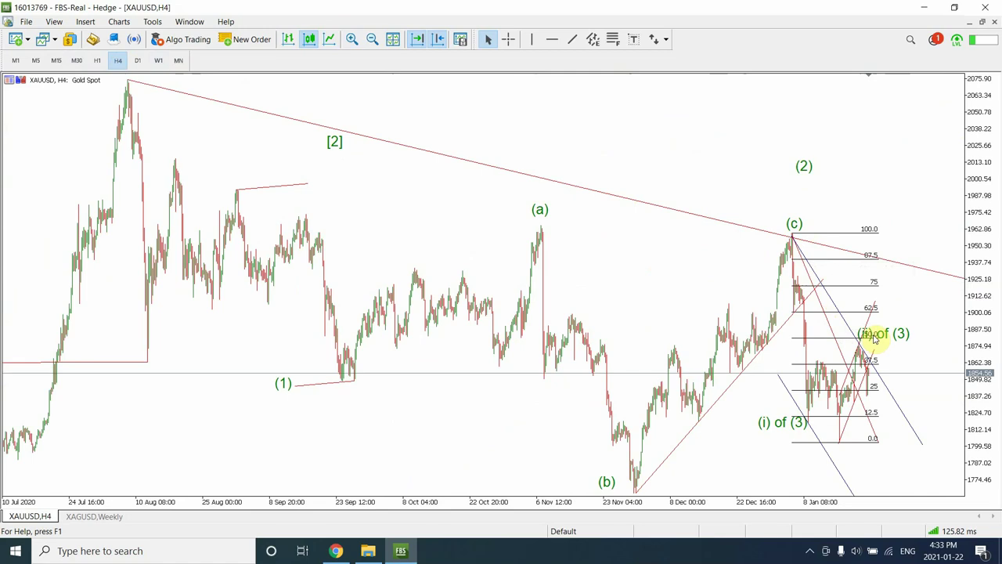
Check the 200 Fibonacci level above wave (2) and widen the chart shift to leave more blank space after the latest candles.
left_click_drag(989, 258, 1000, 526)
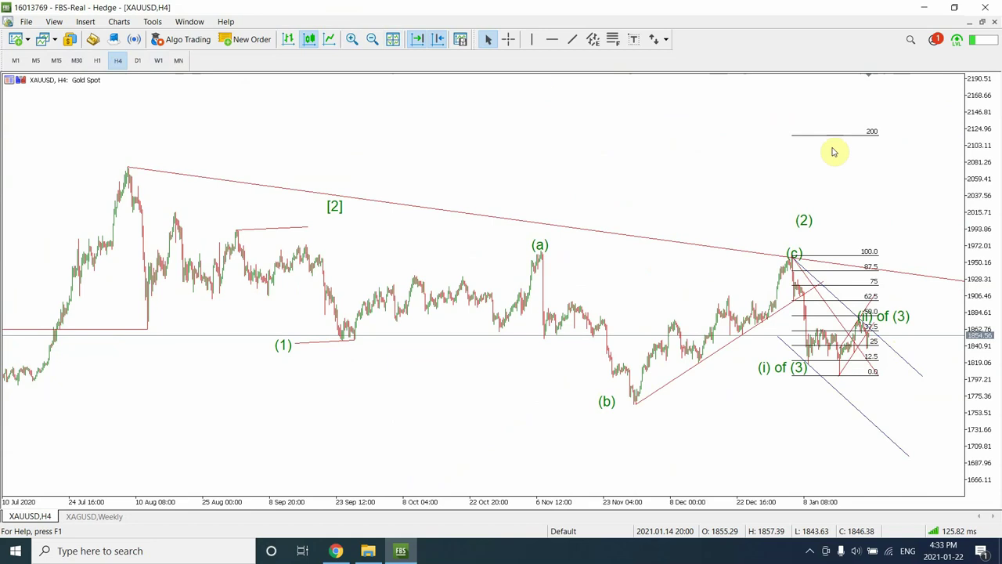
left_click_drag(867, 75, 712, 93)
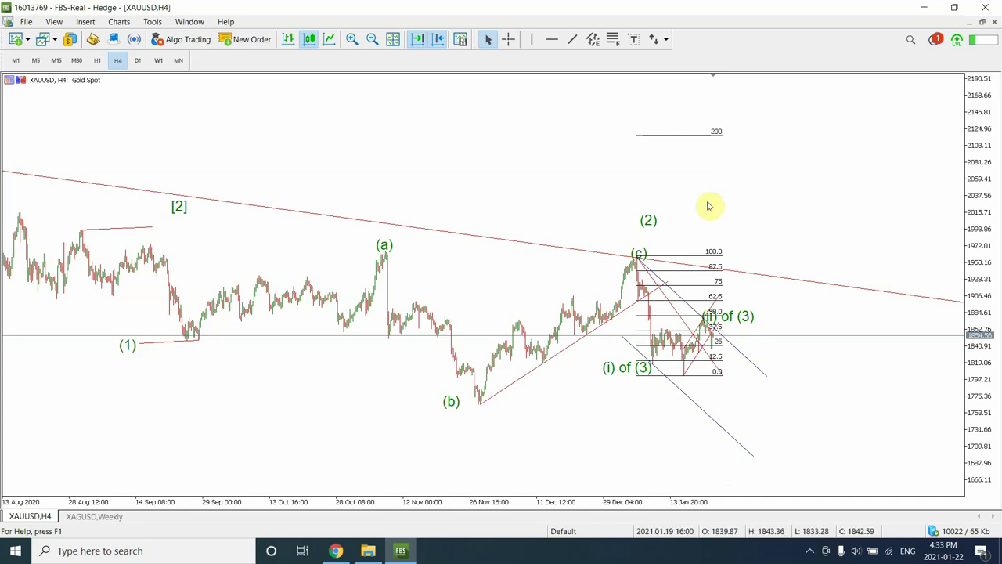
left_click_drag(984, 179, 989, 92)
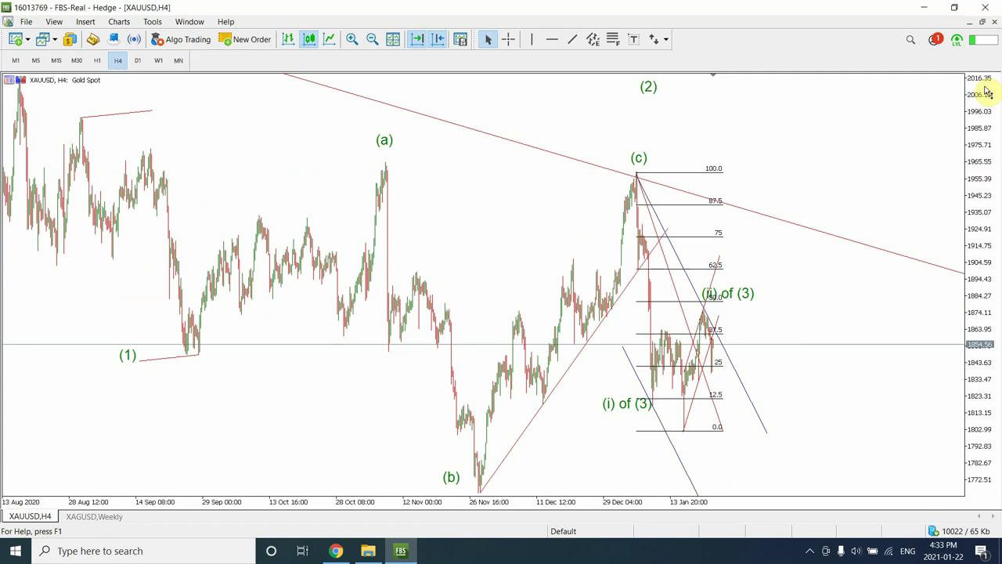
Examine the H4 wave count both as a whole and close up around the decline from wave (c) to (ii) of (3).
left_click(374, 39)
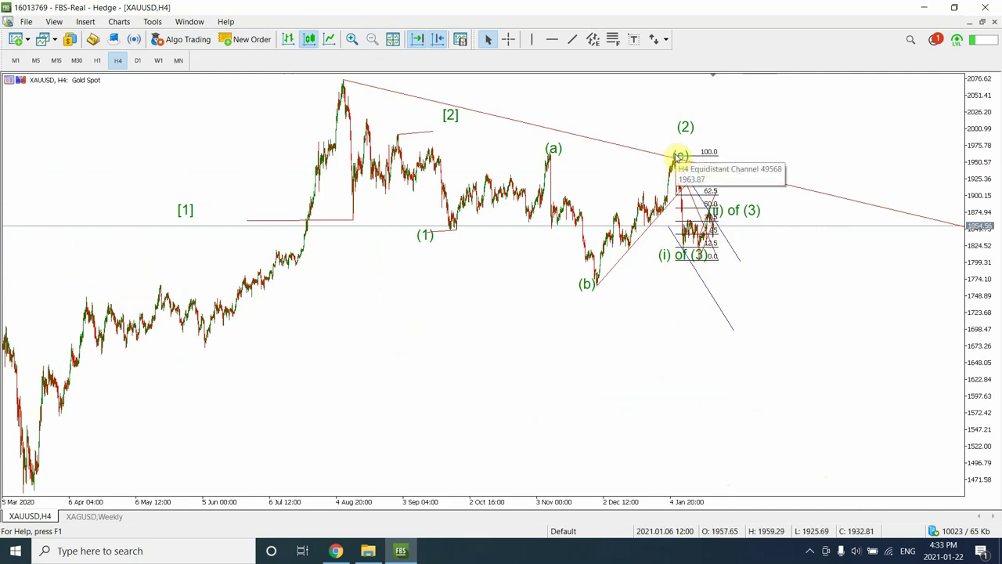
left_click(353, 35)
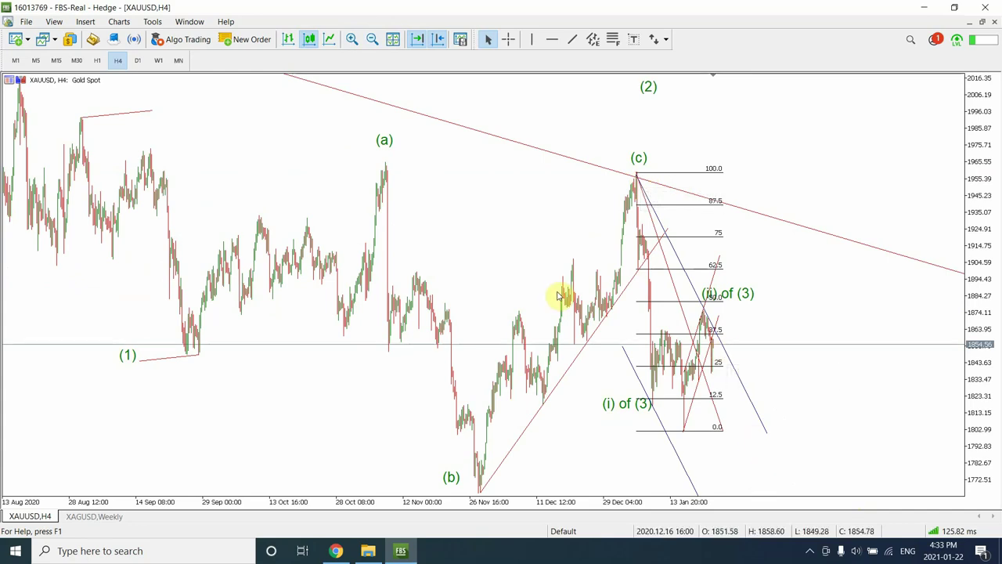
left_click(352, 40)
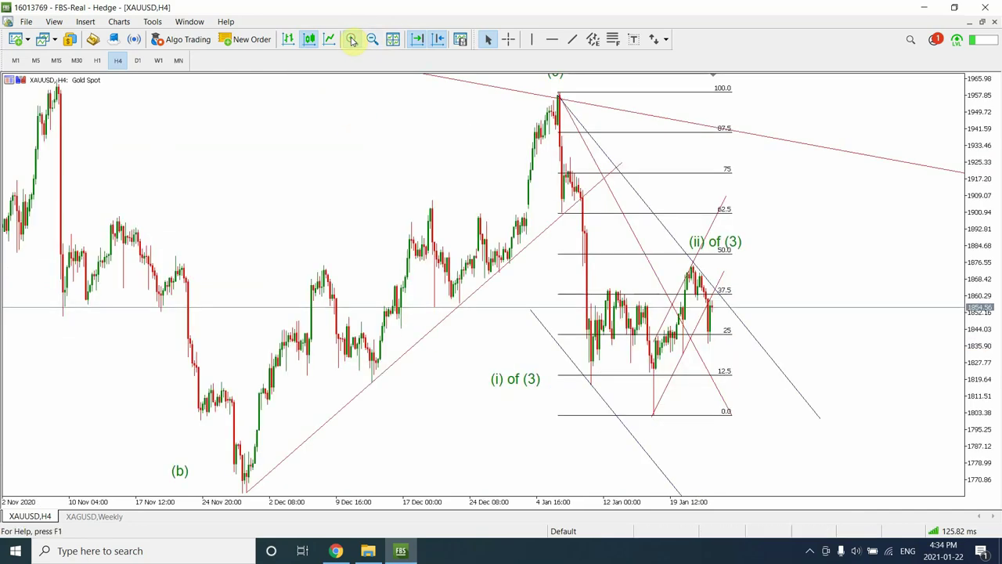
left_click(352, 41)
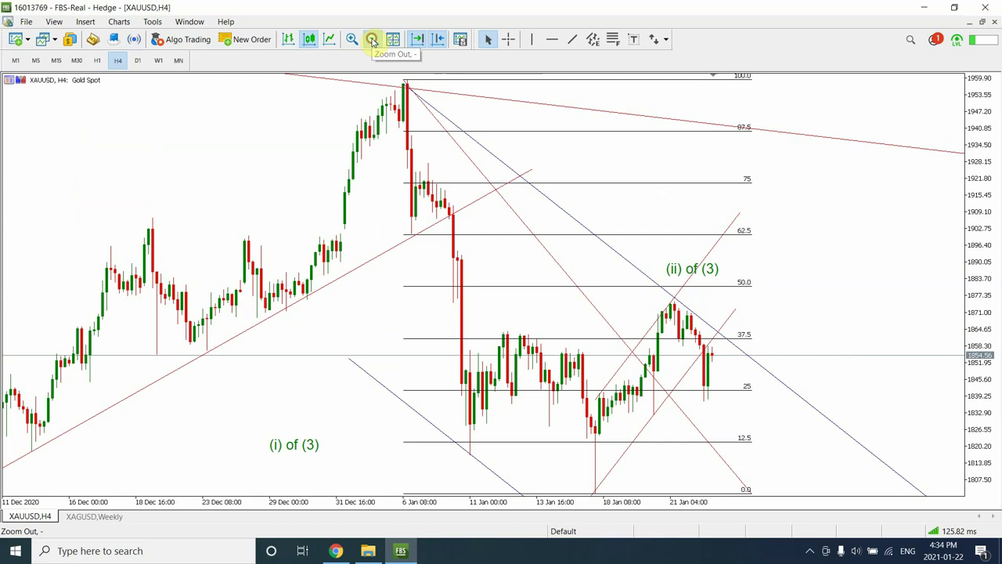
left_click(373, 40)
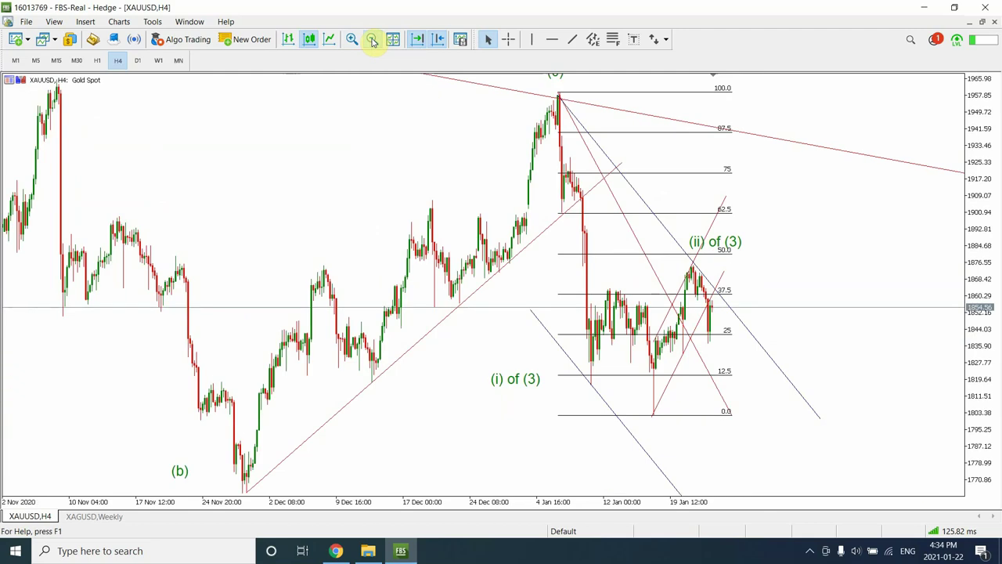
left_click(353, 41)
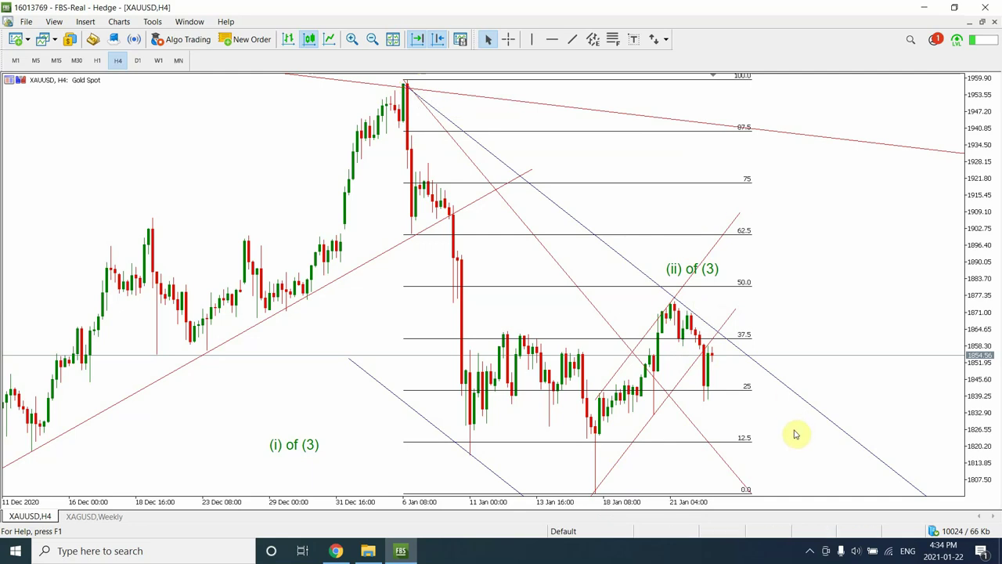
left_click(372, 40)
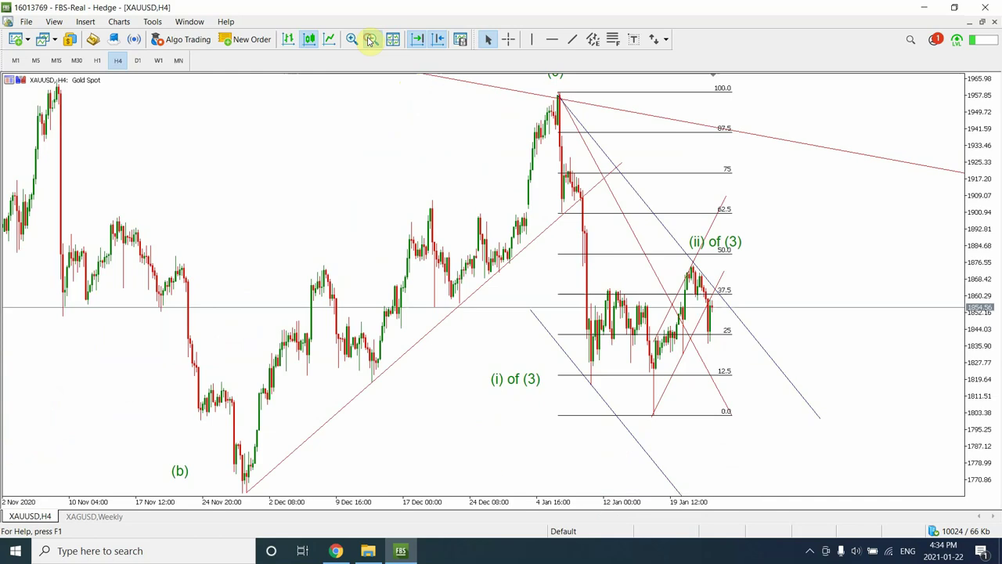
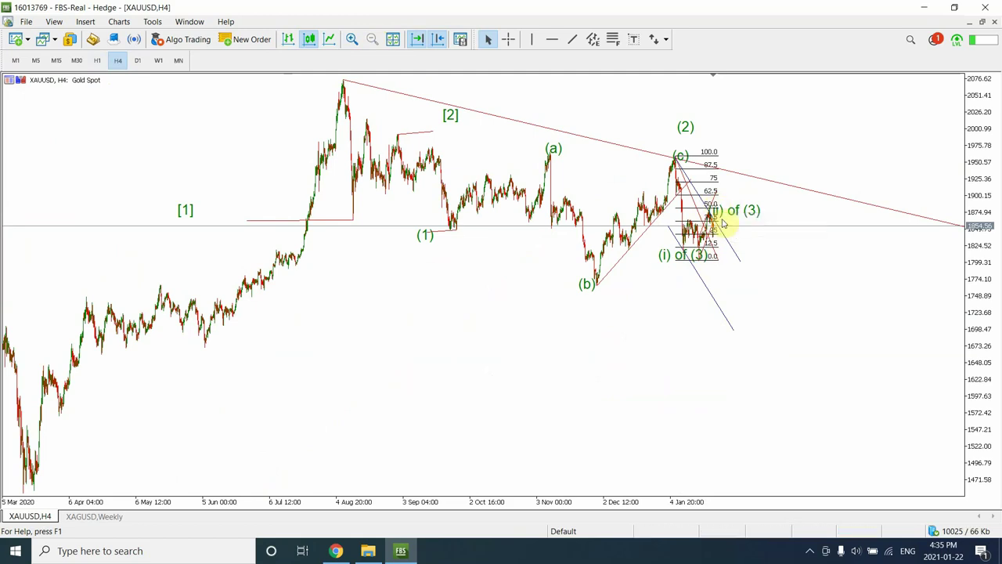
Inspect the H4 decline from the wave (c) high, its descending channel line and the wave (ii) of (3) top.
left_click(352, 39)
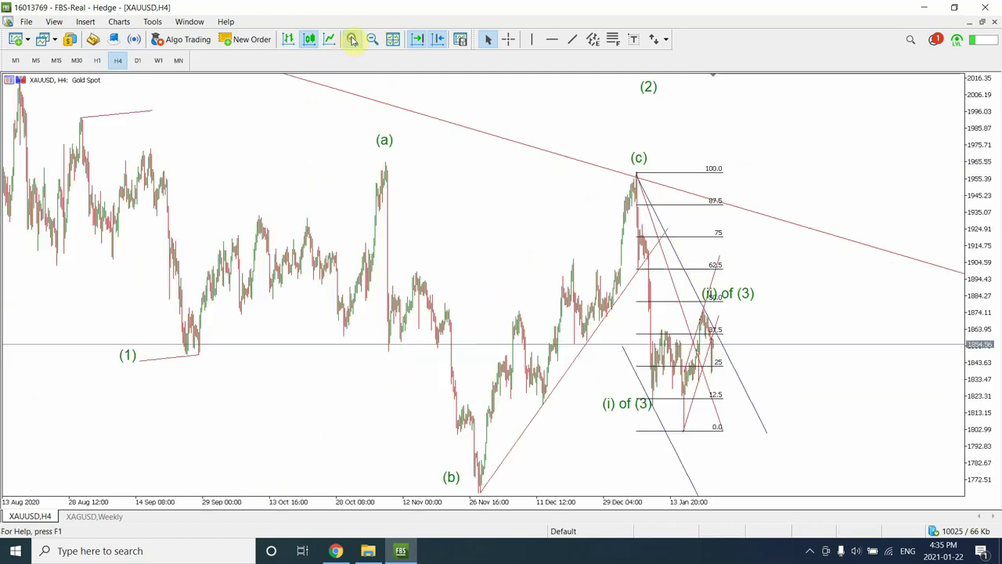
left_click(351, 39)
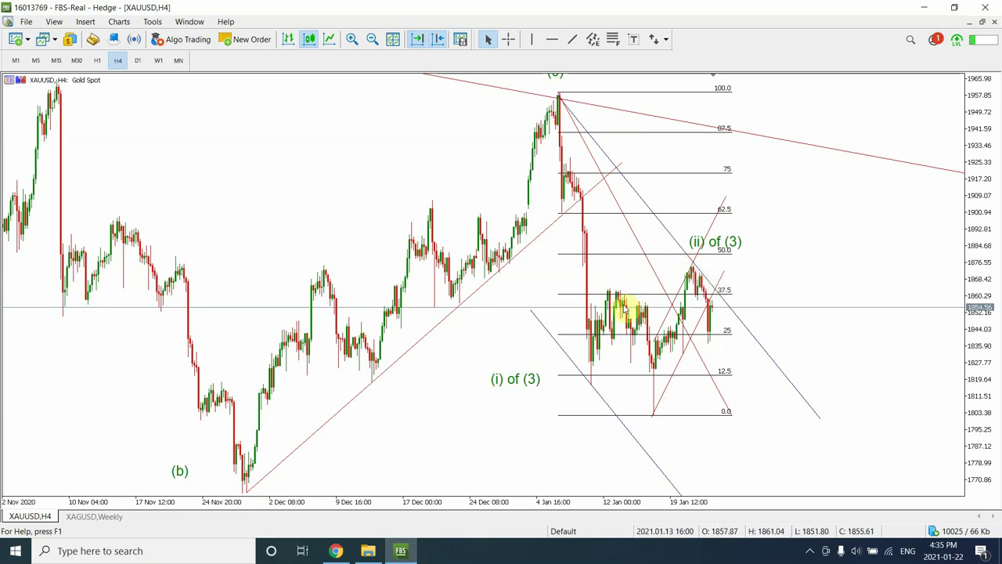
mouse_move(624, 309)
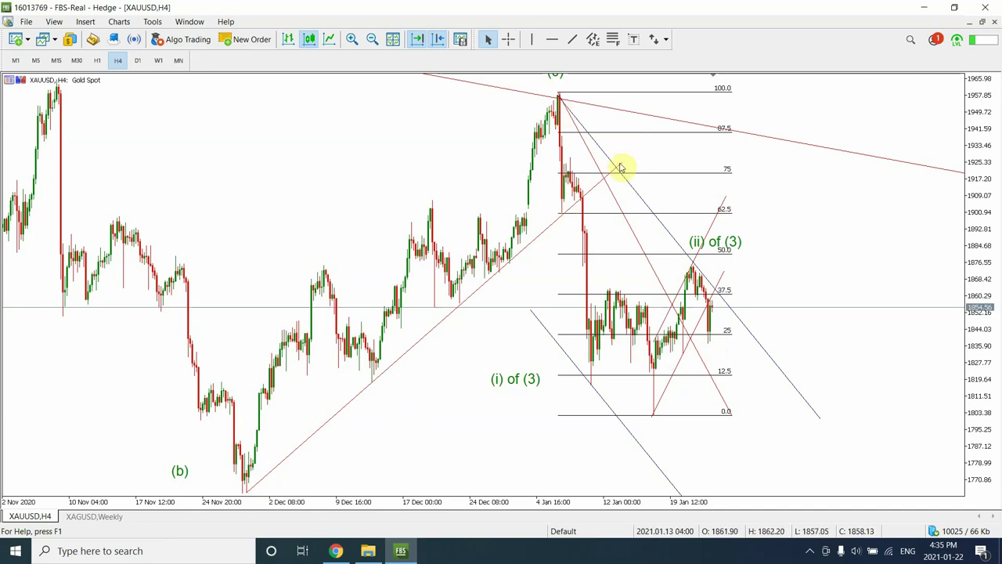
mouse_move(620, 168)
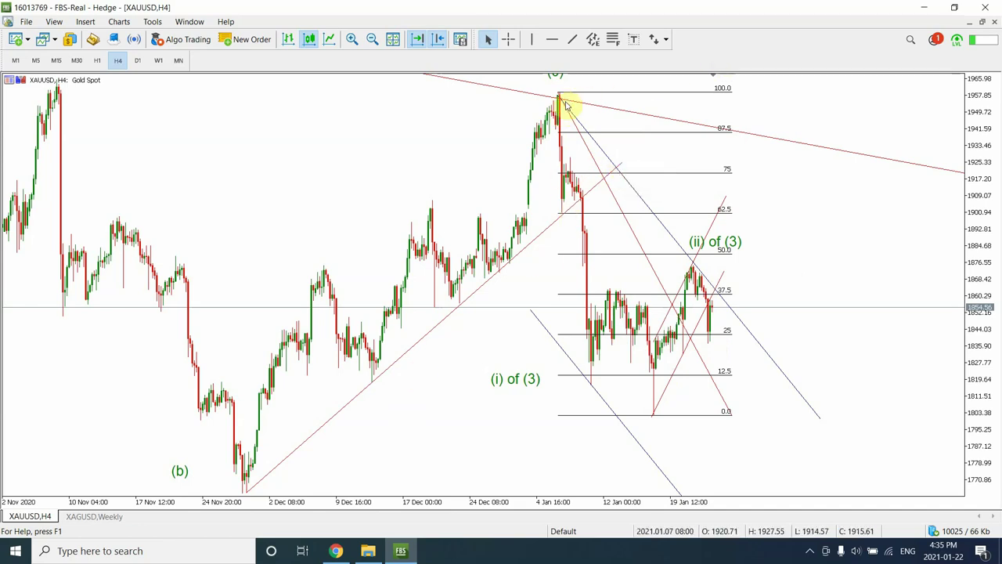
mouse_move(560, 98)
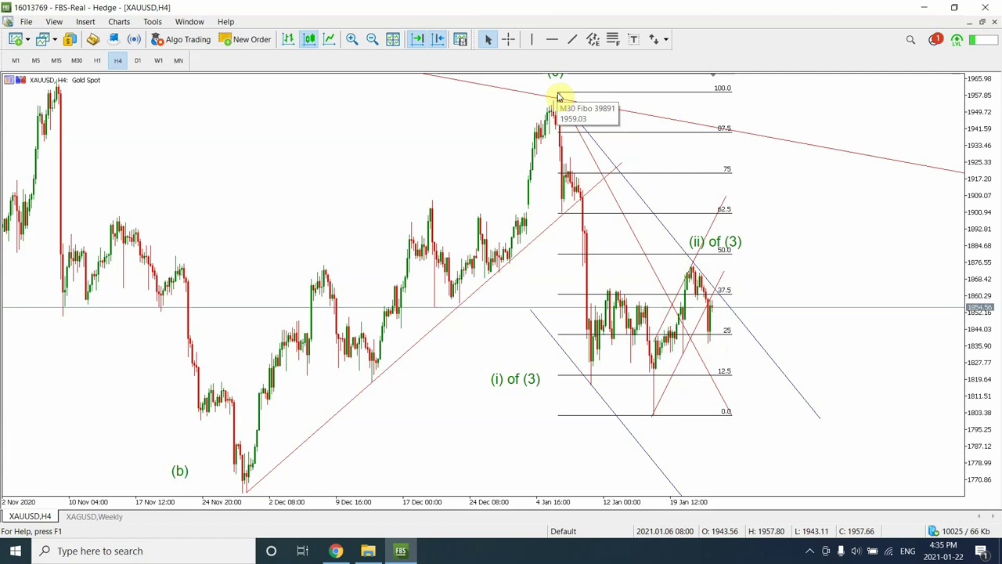
mouse_move(693, 266)
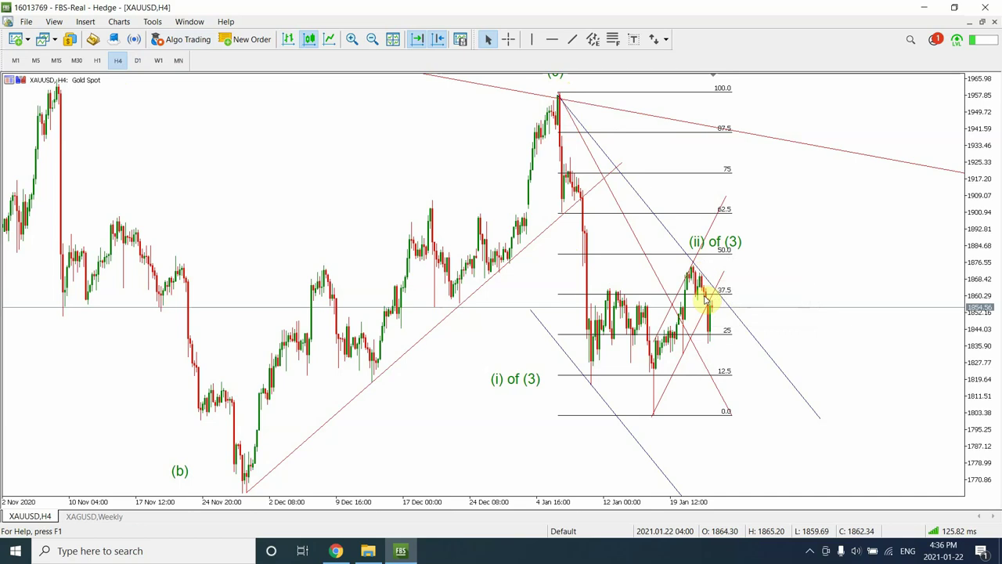
Review the gold price action successively on the M15, H1, H4 and Daily timeframes.
left_click(57, 60)
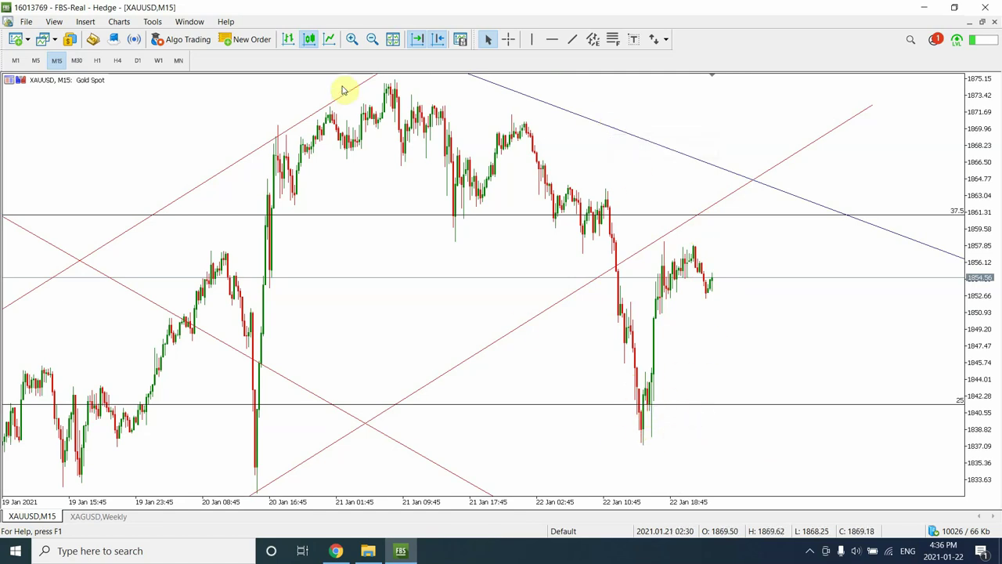
left_click(372, 39)
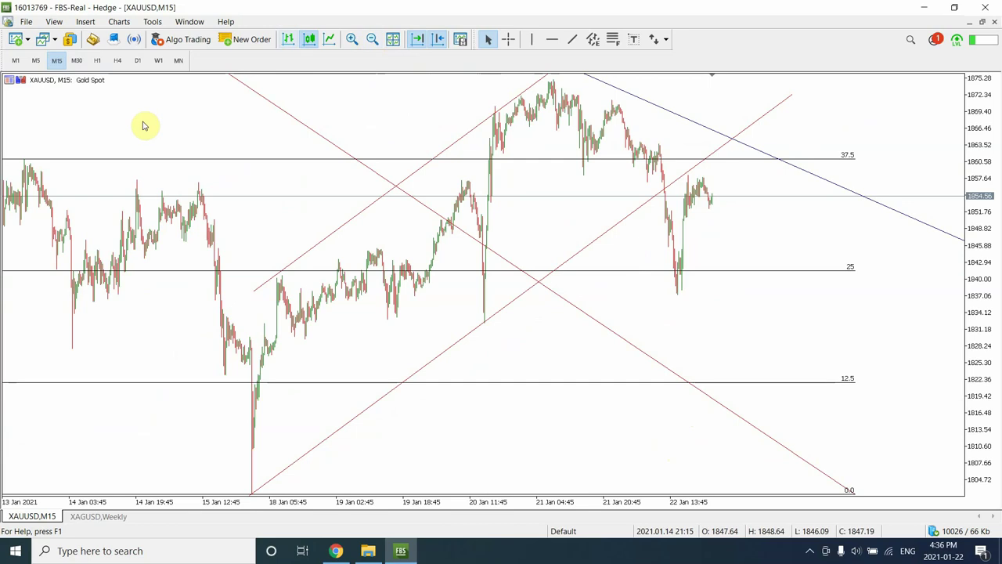
left_click(97, 60)
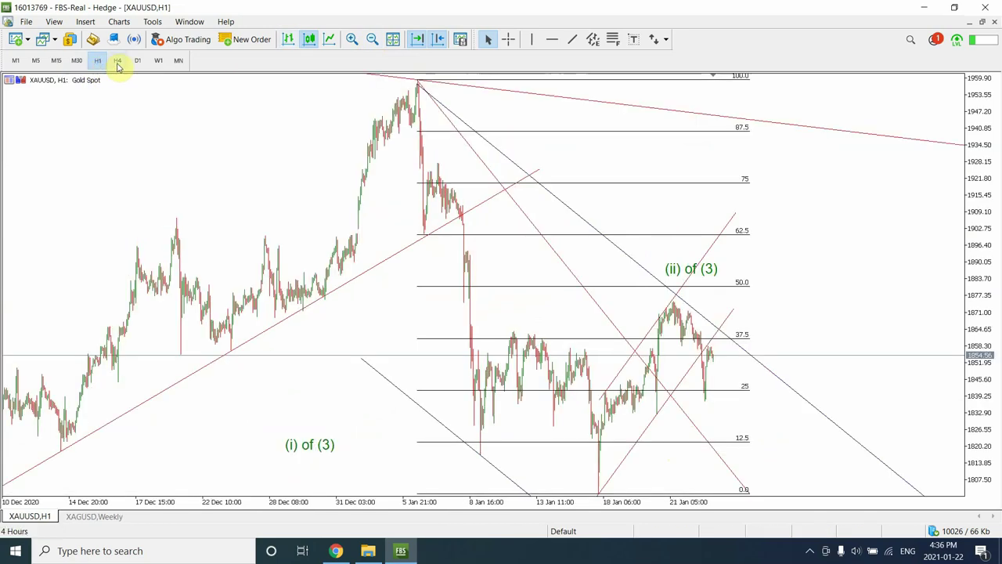
left_click(117, 61)
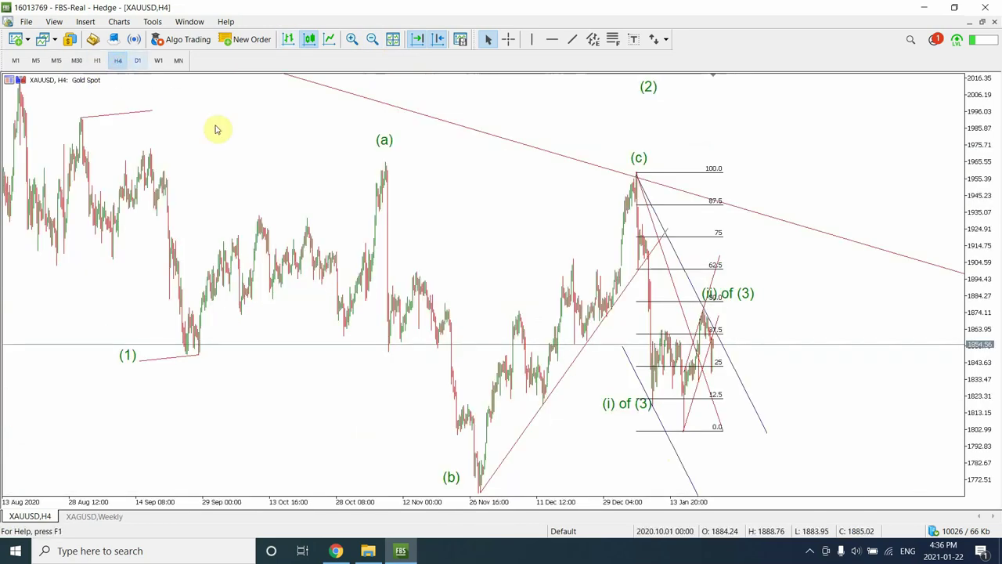
left_click(138, 61)
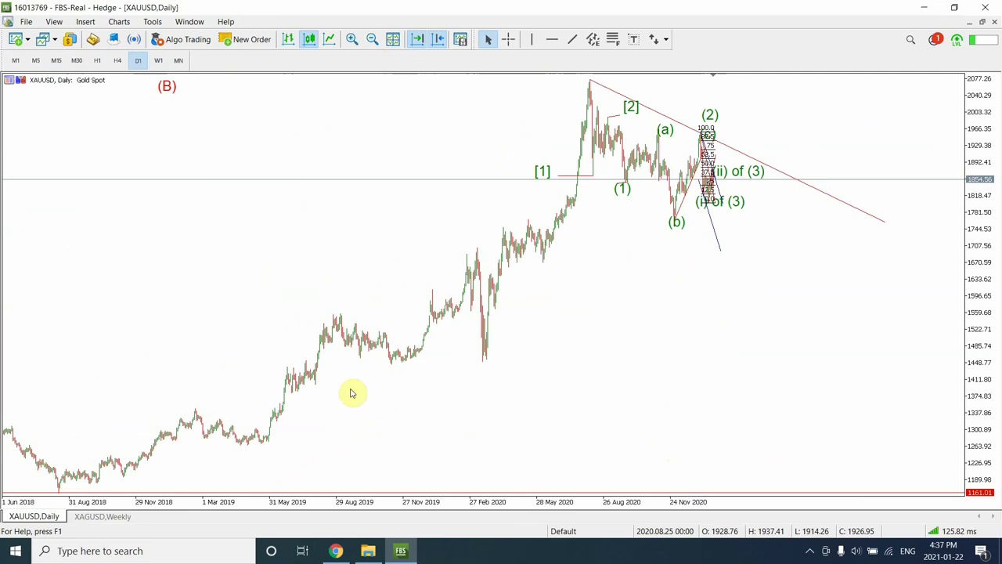
Switch to the weekly silver (XAGUSD) chart and examine its wave count, both as a whole and close up around the (x)/(c) high.
left_click(103, 517)
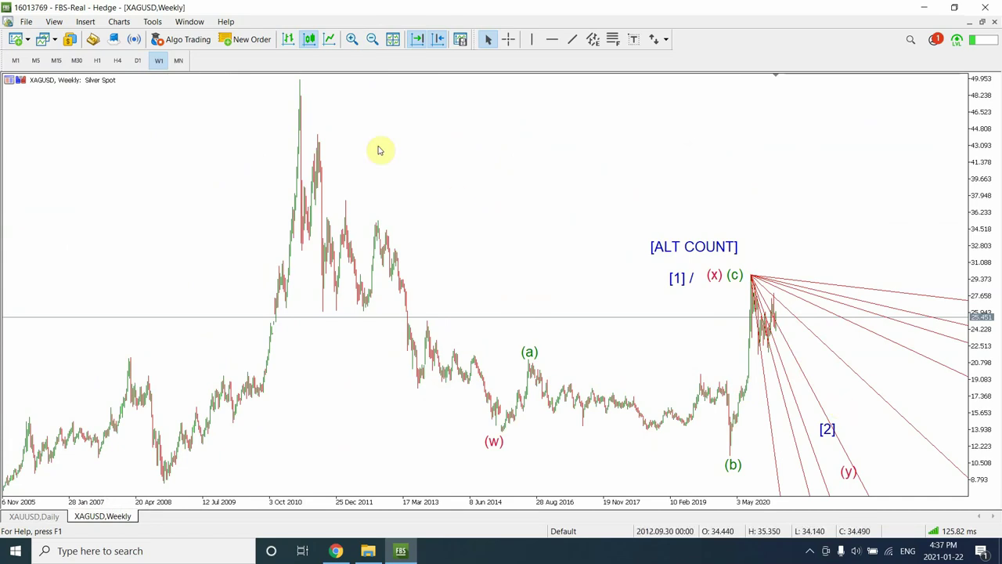
left_click(372, 40)
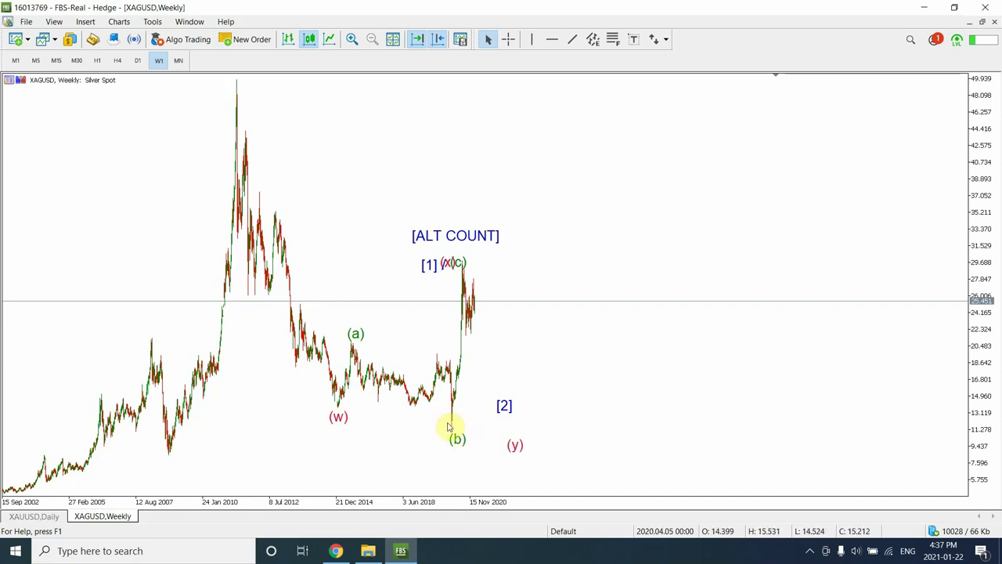
left_click_drag(456, 436, 457, 438)
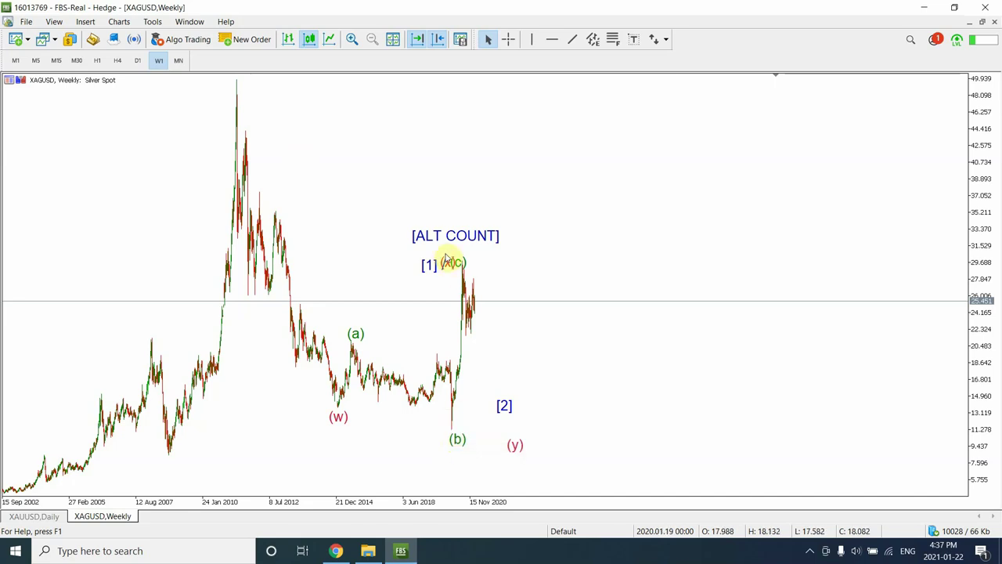
left_click(352, 40)
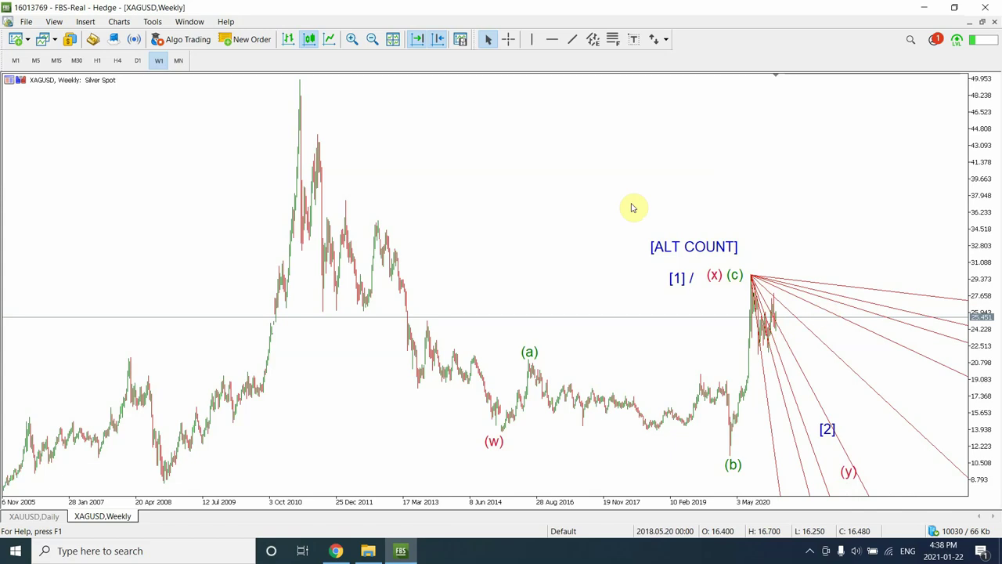
mouse_move(772, 316)
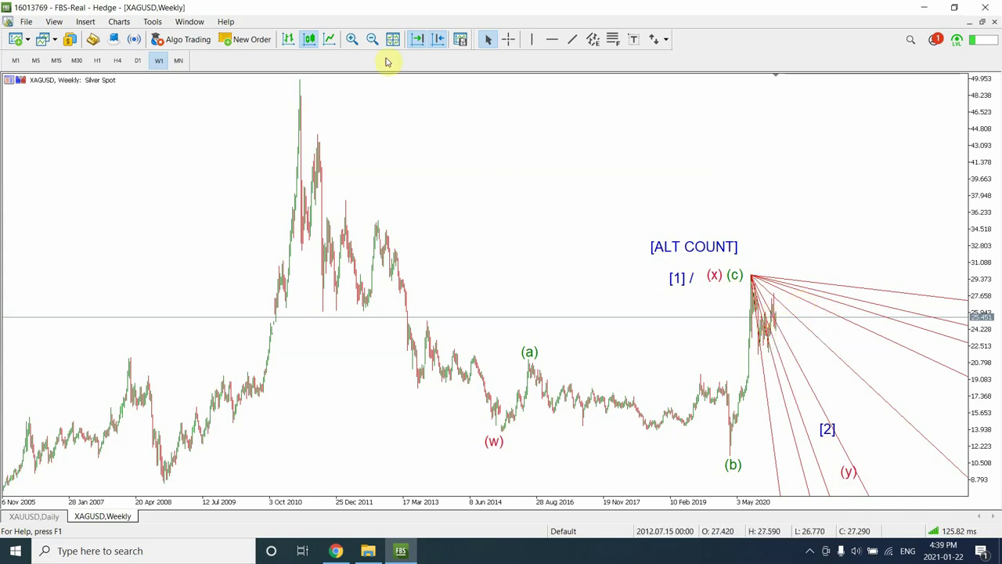
left_click(350, 39)
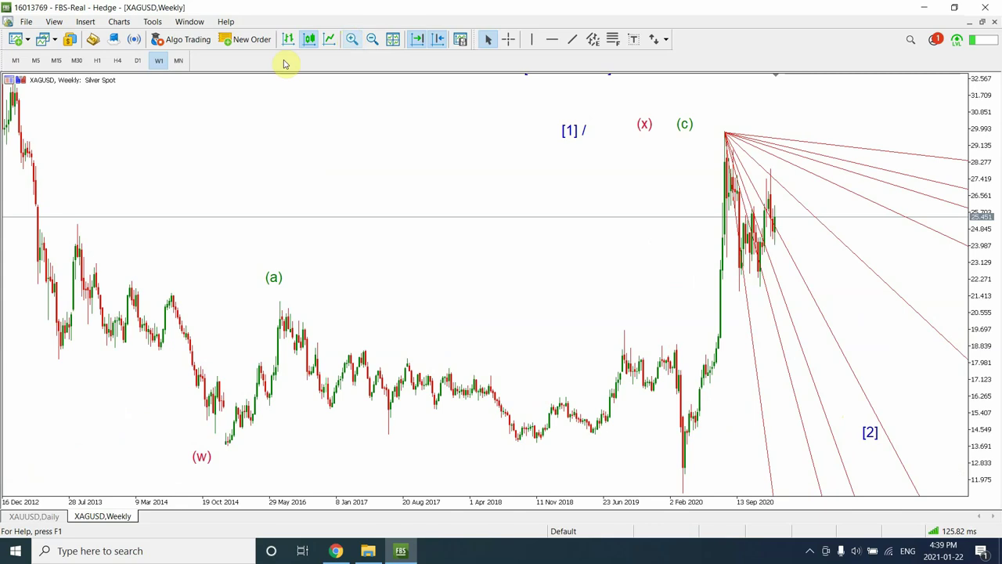
Review the silver price action on the Daily and H4 timeframes, going back on H4 to the August 2020 peak.
left_click(138, 61)
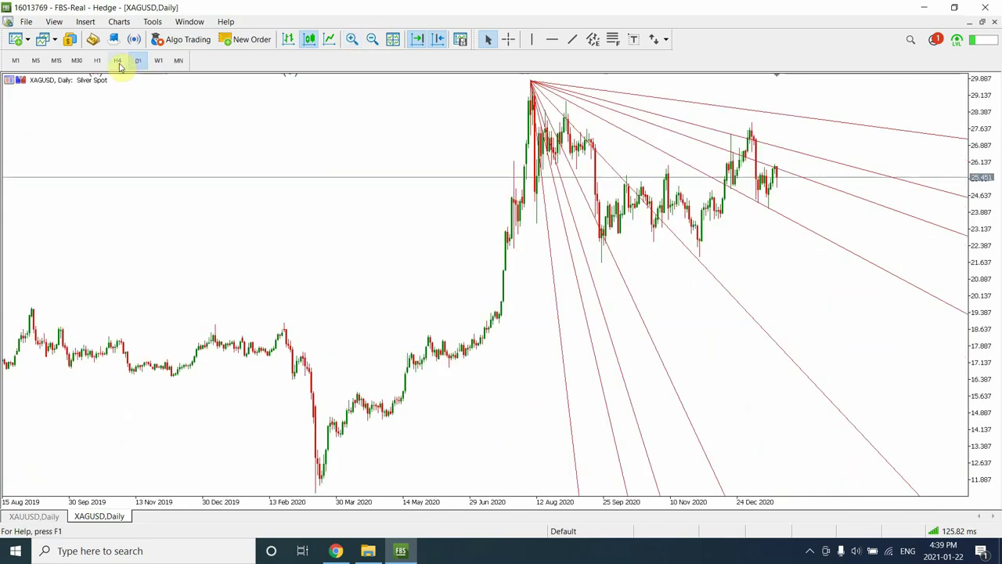
left_click(117, 61)
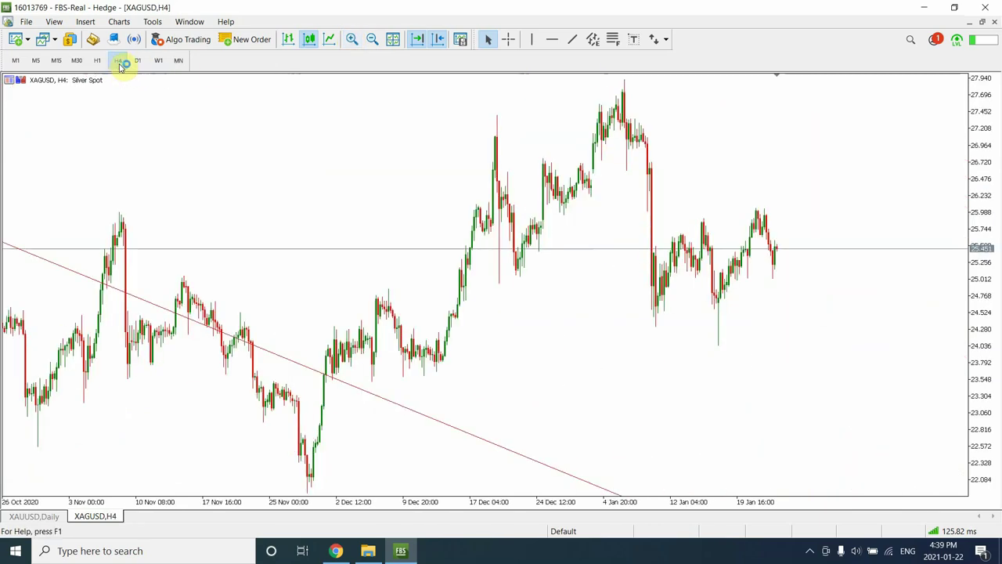
left_click(372, 39)
left_click_drag(477, 255, 824, 239)
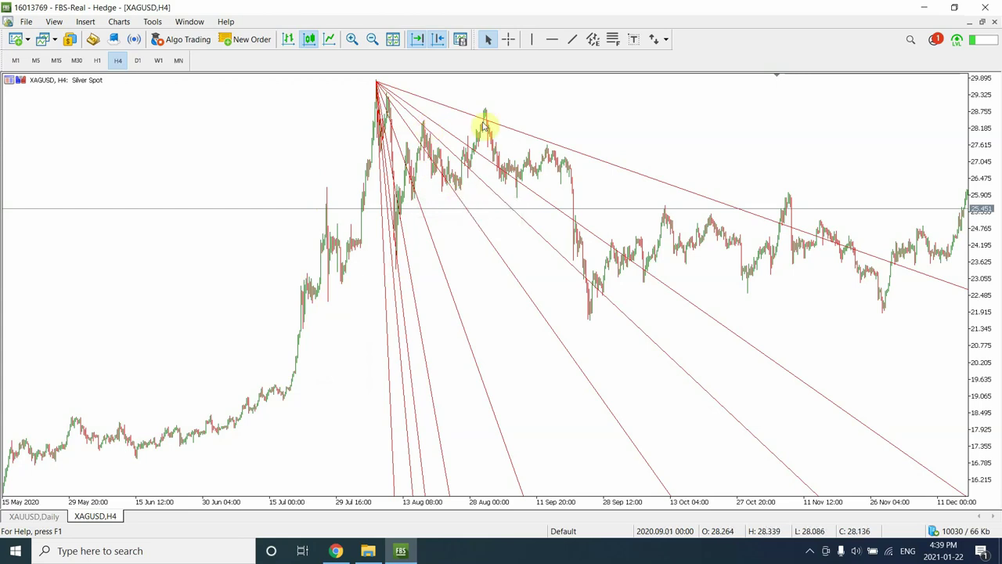
Draw a rising trendline from the late July 2020 low and a falling trendline from the August 2020 peak, both ending in early September.
left_click(574, 40)
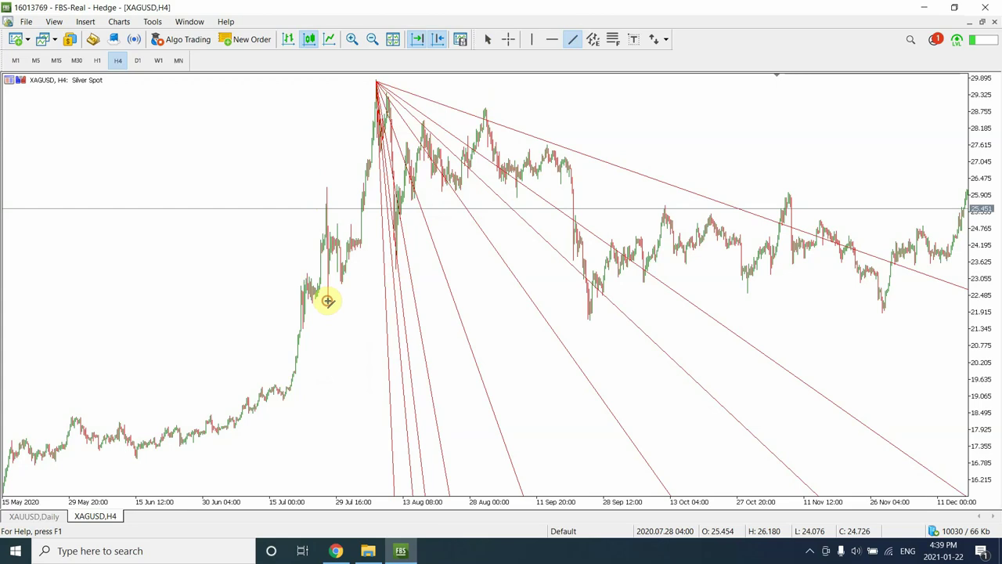
left_click_drag(328, 301, 501, 218)
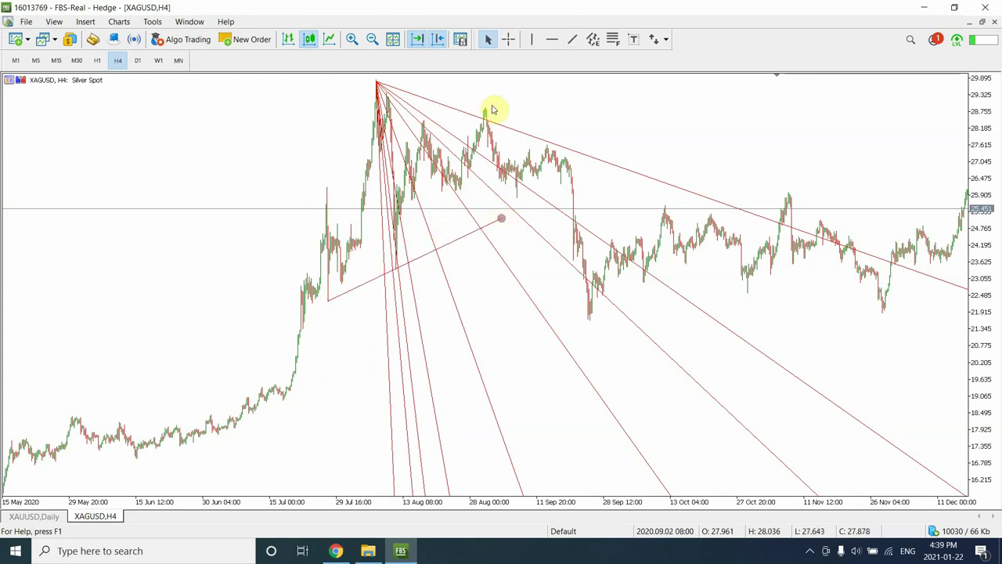
left_click(572, 39)
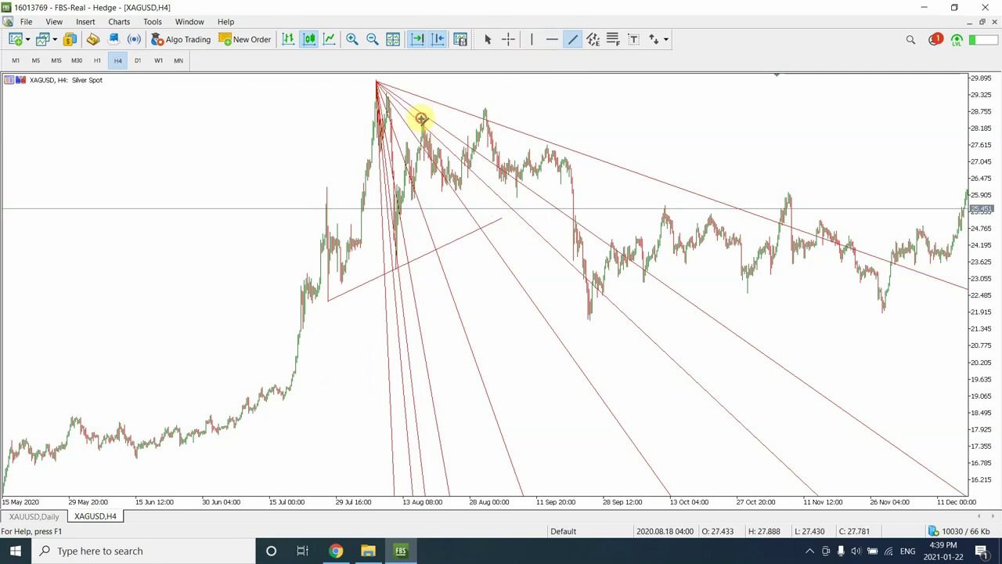
mouse_move(421, 118)
left_mouse_down()
mouse_move(470, 172)
mouse_move(486, 174)
mouse_move(409, 101)
mouse_move(407, 111)
left_mouse_up()
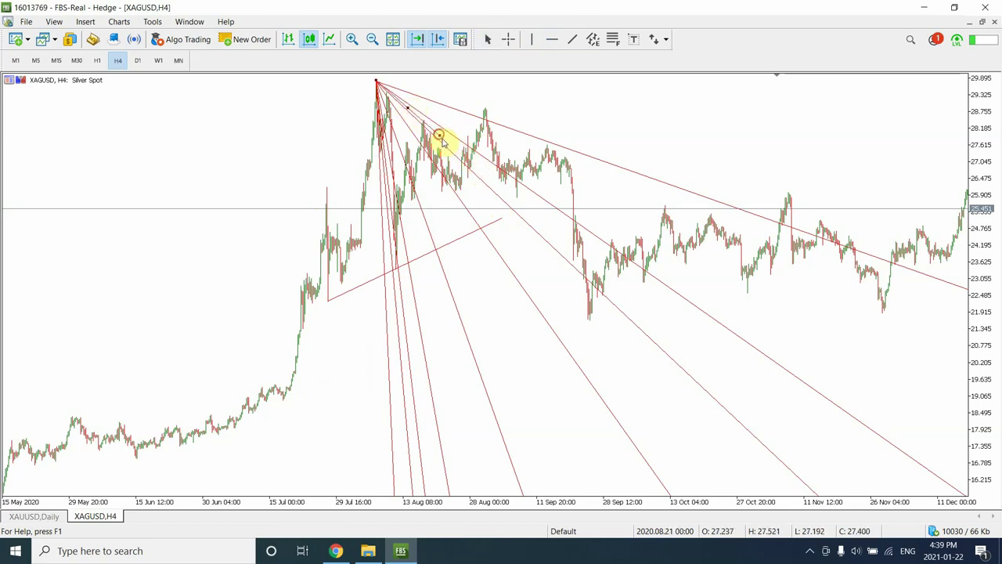
left_click_drag(443, 141, 504, 195)
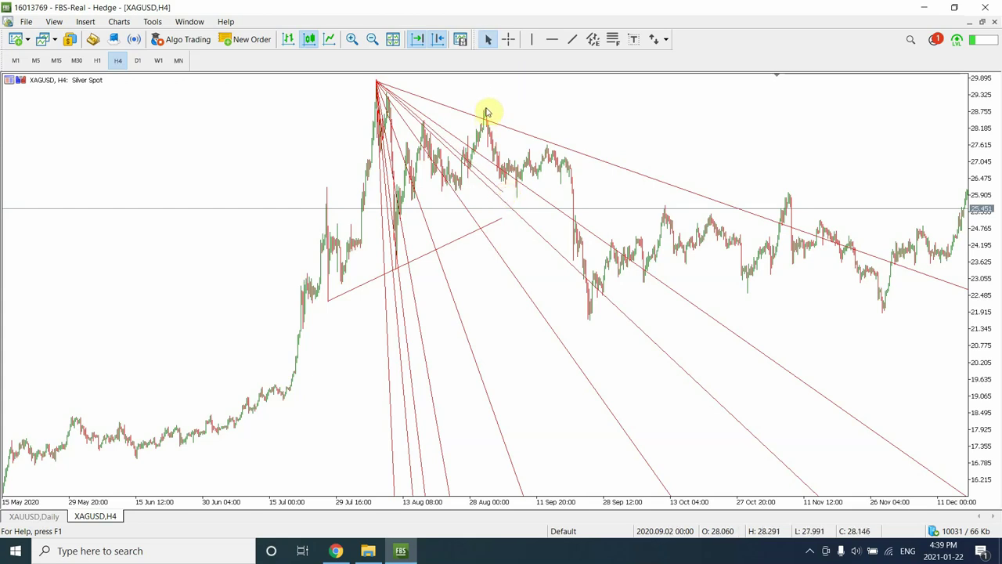
Set the colour of the falling trendline from the August 2020 peak to MediumBlue.
right_click(500, 189)
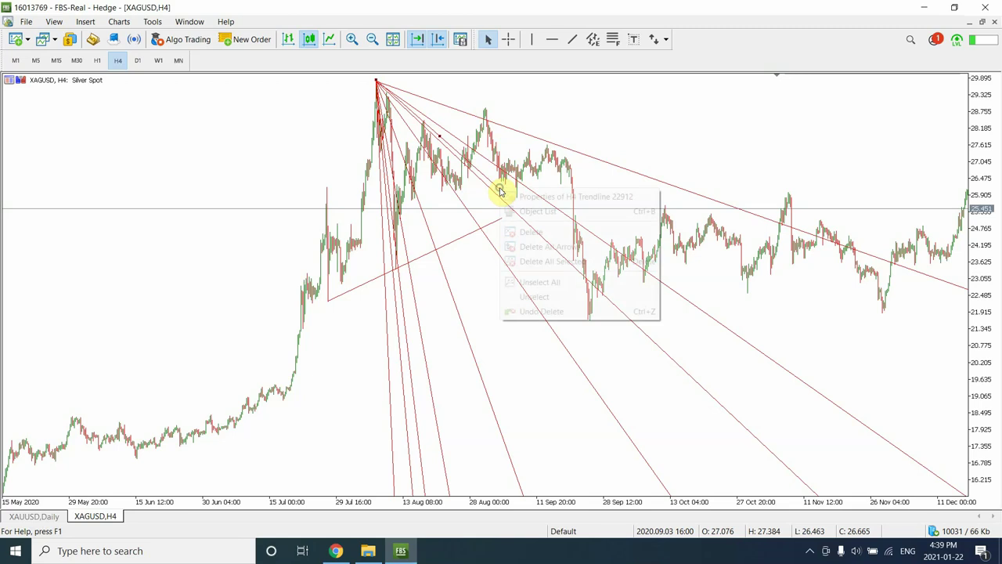
left_click(539, 197)
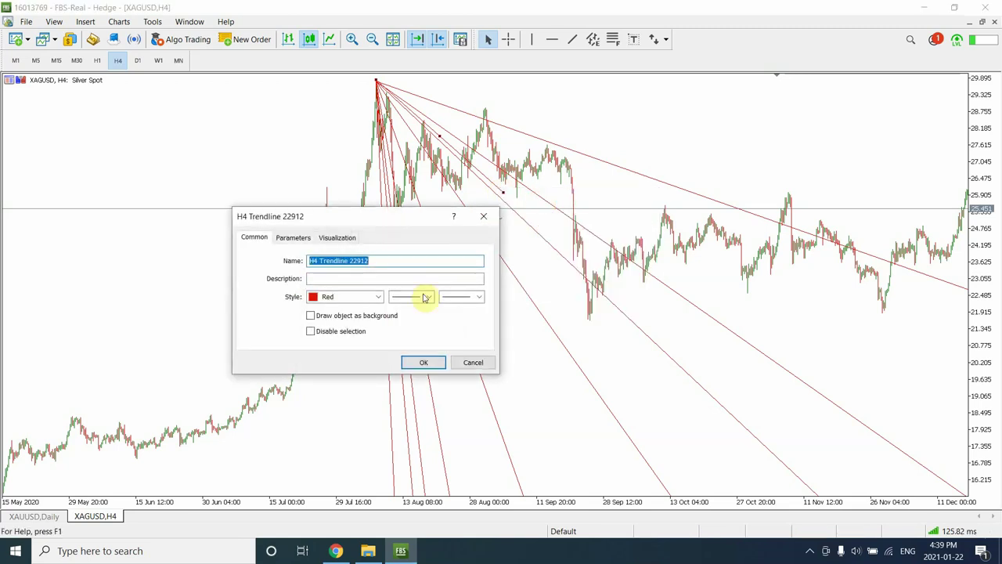
left_click(379, 300)
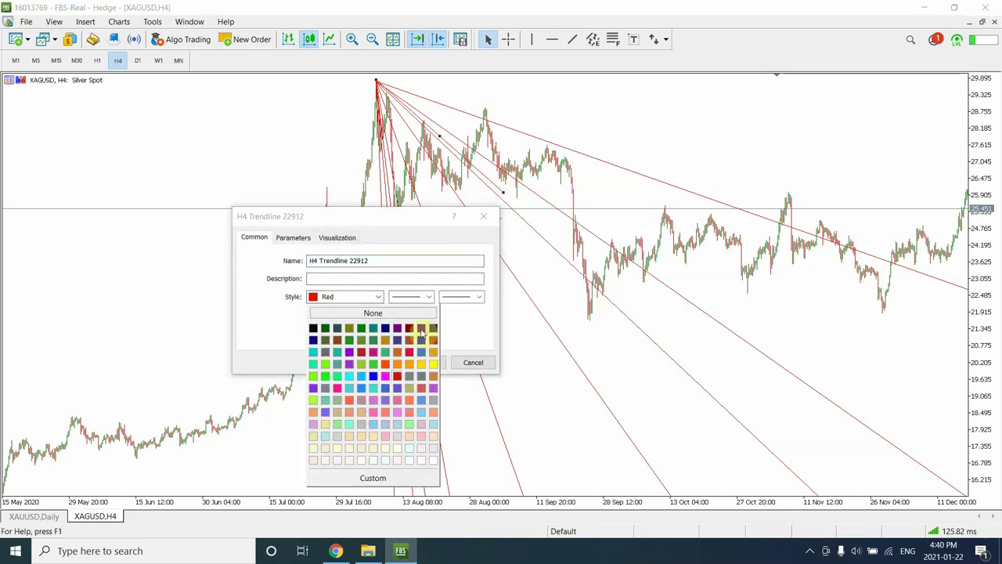
left_click(421, 330)
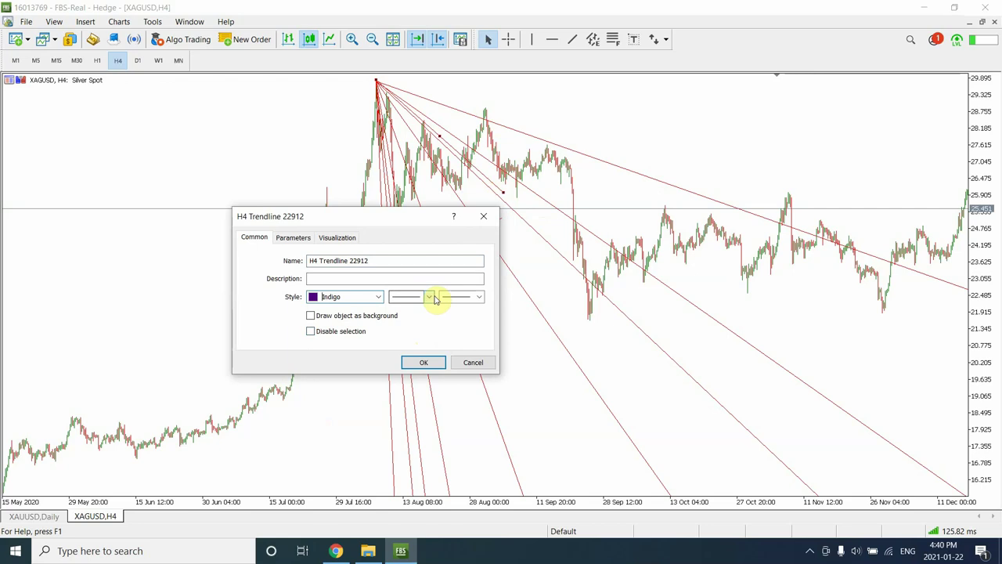
left_click(435, 298)
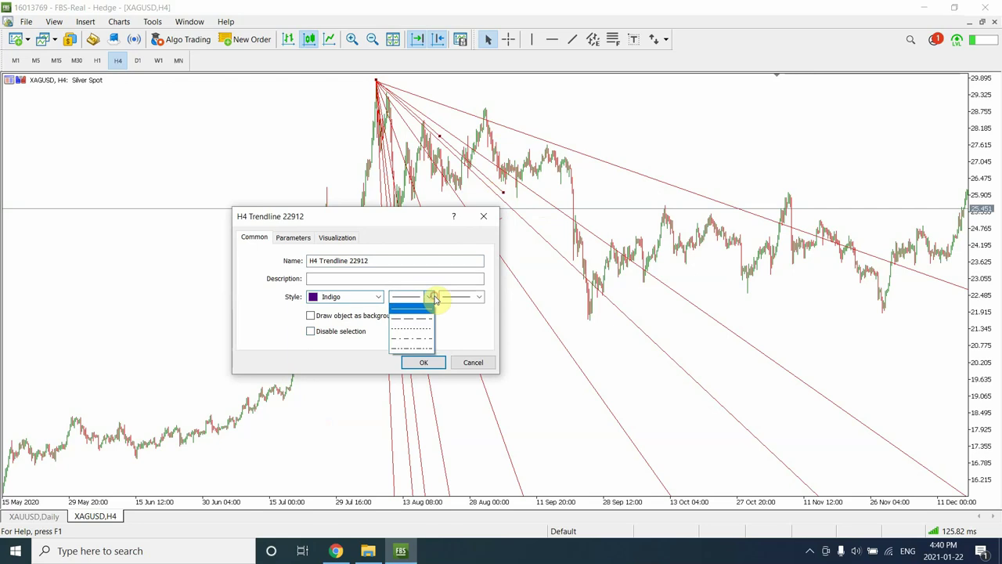
left_click(378, 298)
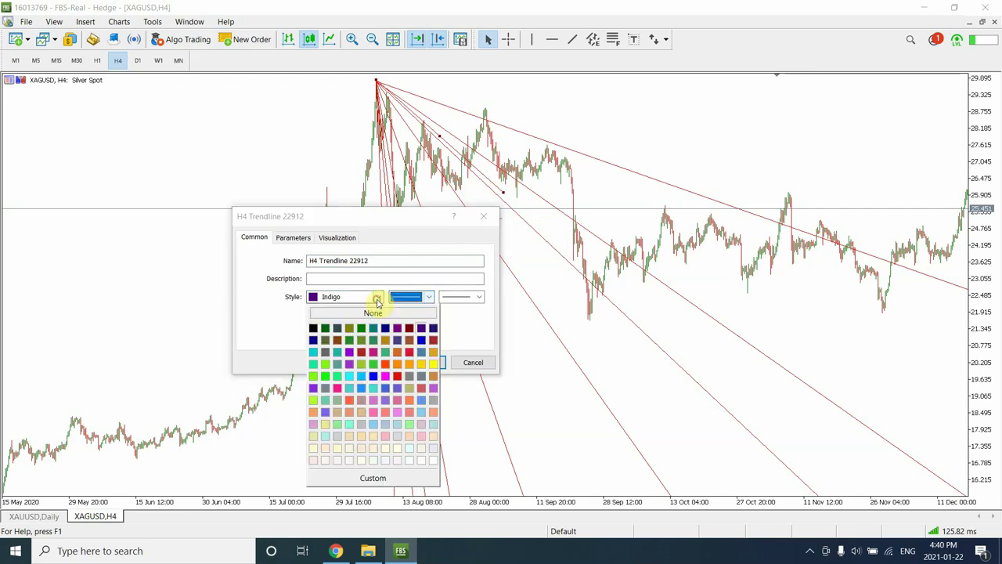
left_click(421, 341)
left_click(439, 362)
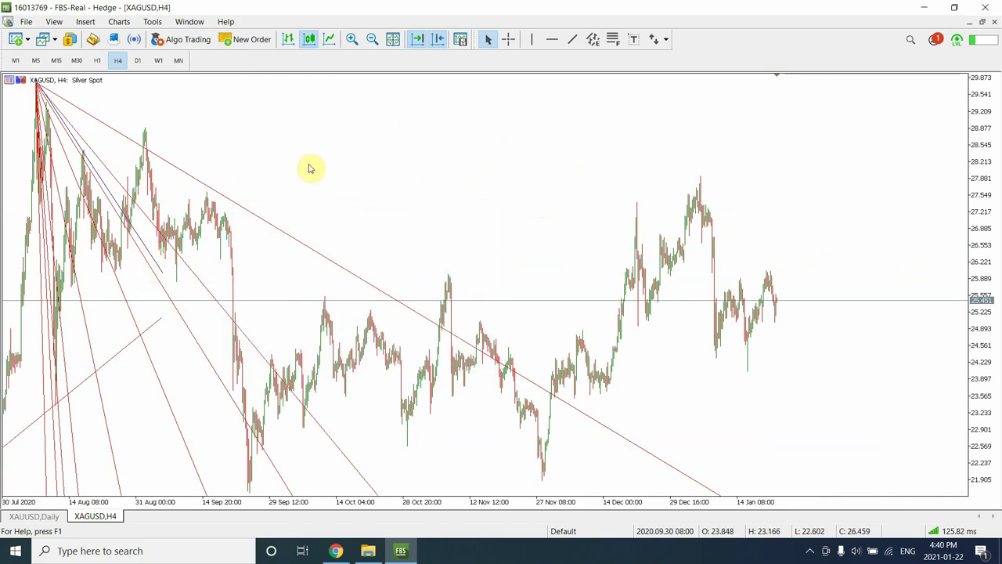
Set the colour of the rising trendline below the August 2020 lows to MediumBlue.
scroll(642, 163, "down", 5)
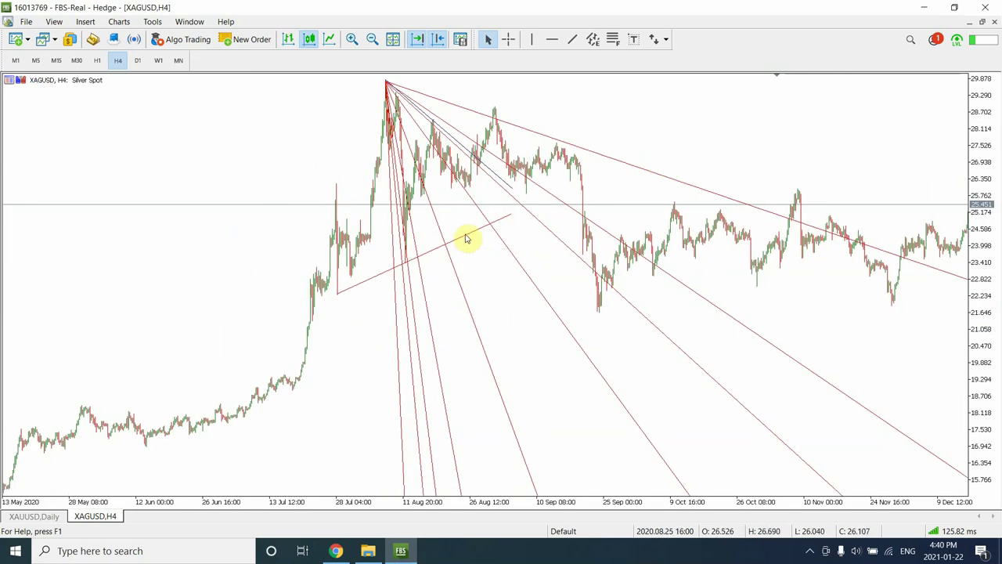
right_click(465, 237)
left_click(500, 241)
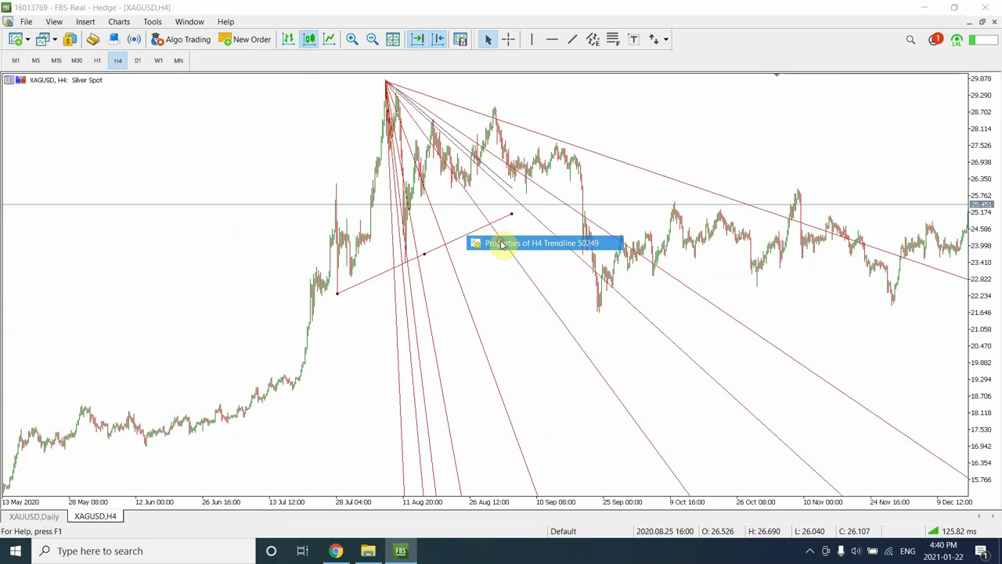
left_click(379, 297)
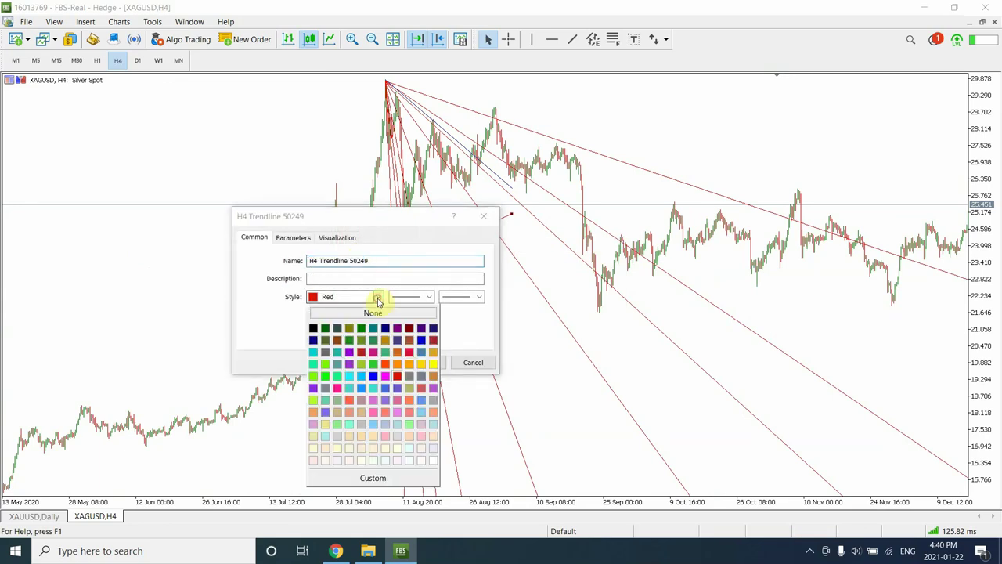
left_click(420, 341)
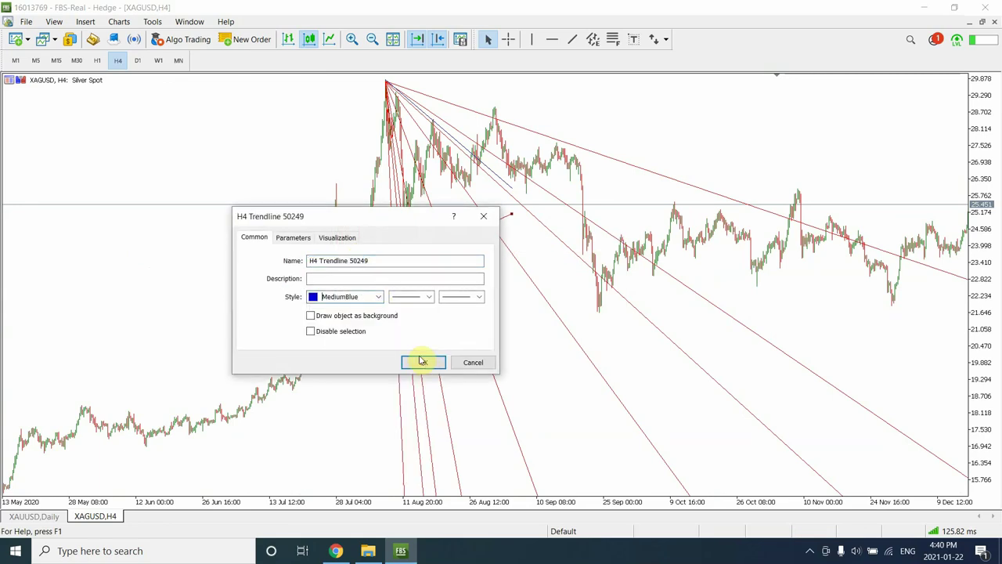
left_click(422, 362)
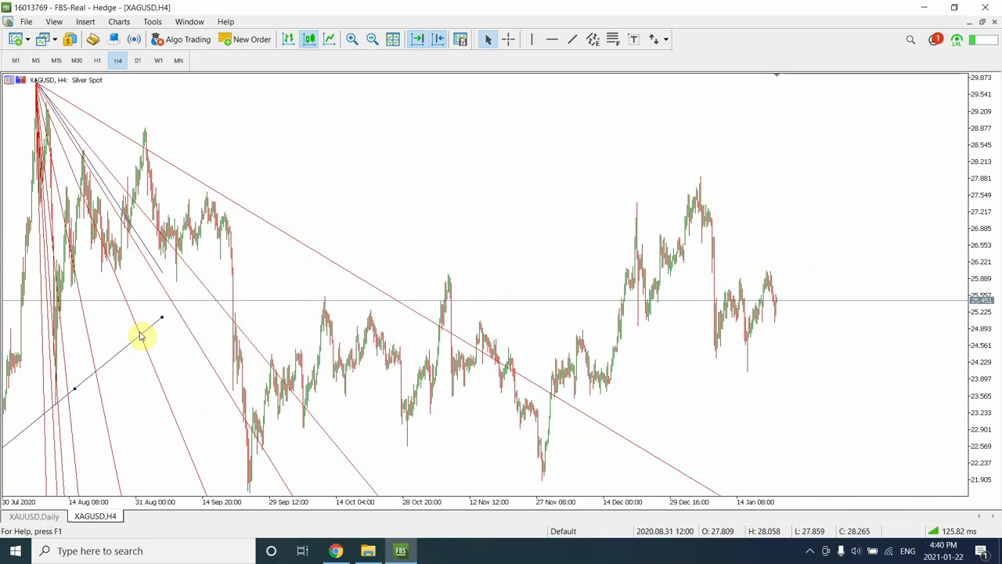
Examine silver's wedge trendlines and Gann fan against the price action since August 2020 on the H4 and Daily timeframes.
left_click_drag(291, 204, 631, 155)
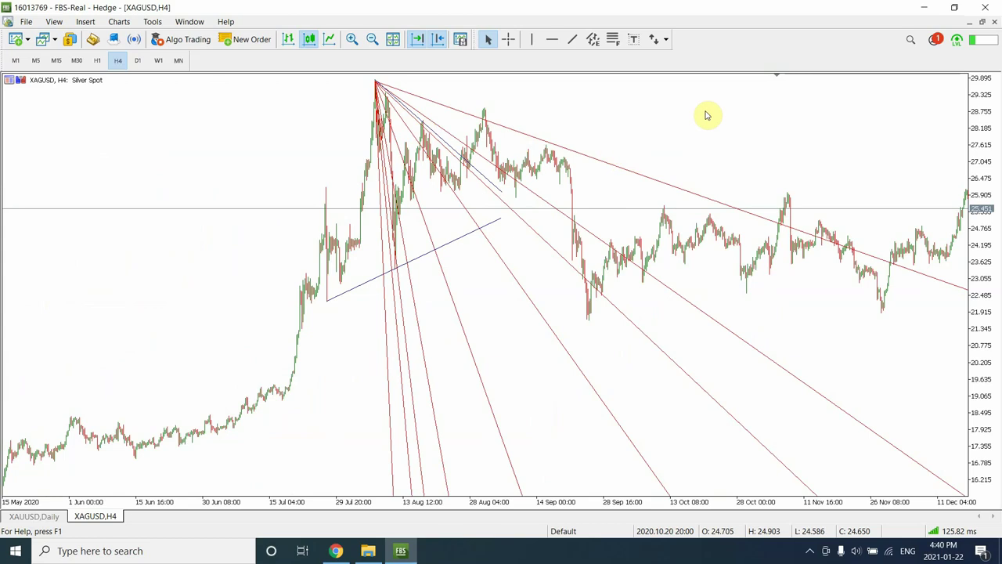
left_click_drag(738, 134, 515, 193)
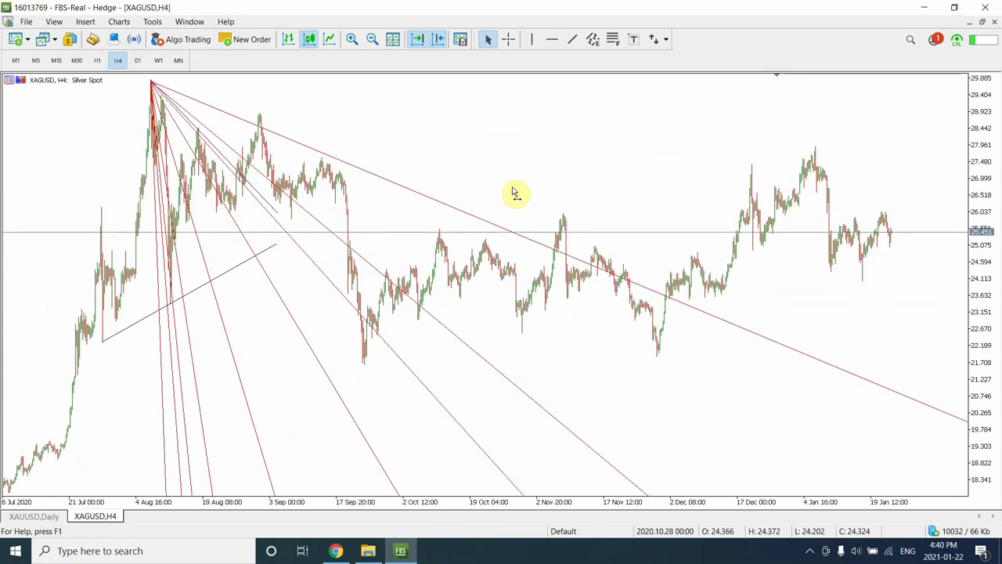
left_click(137, 61)
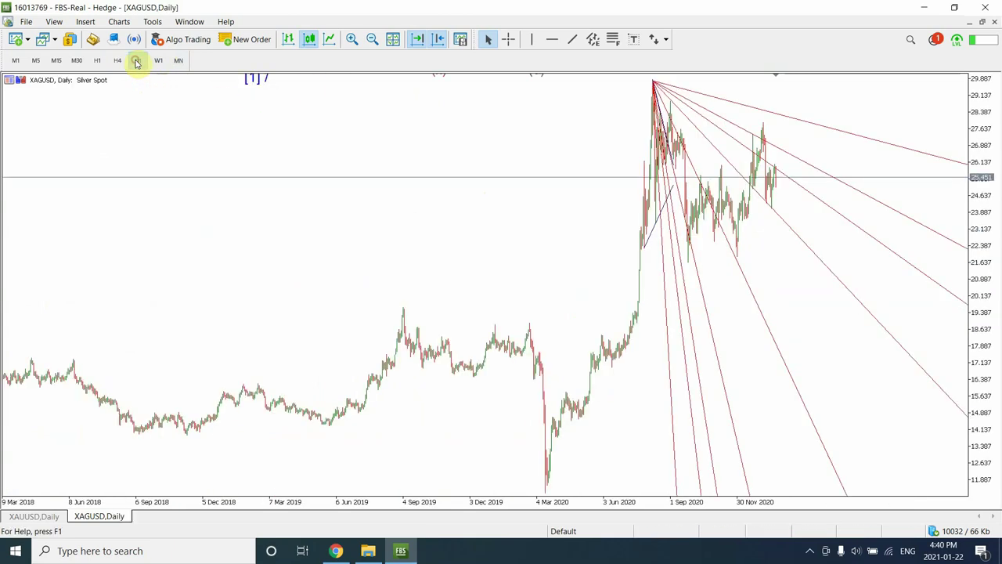
left_click(352, 41)
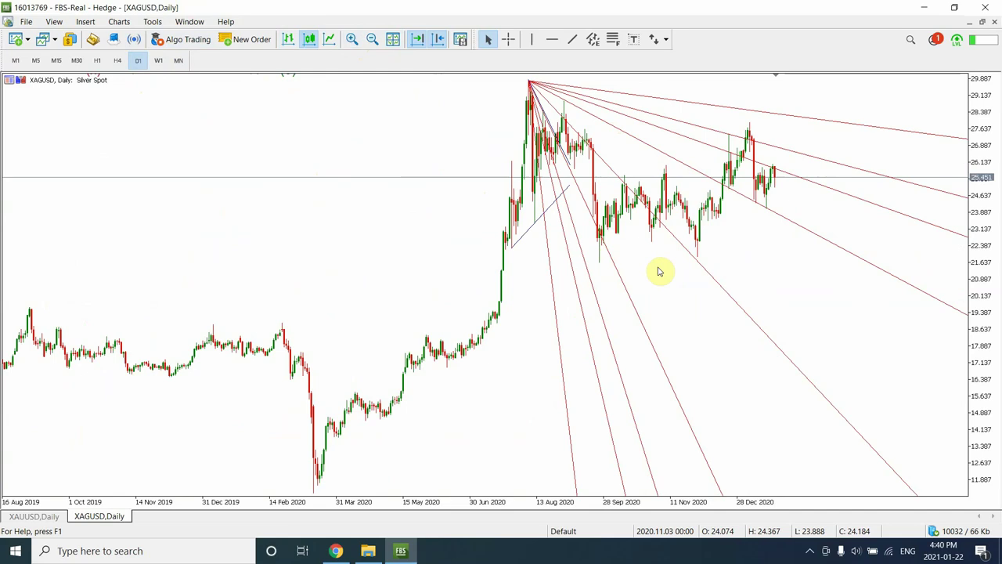
left_click(374, 40)
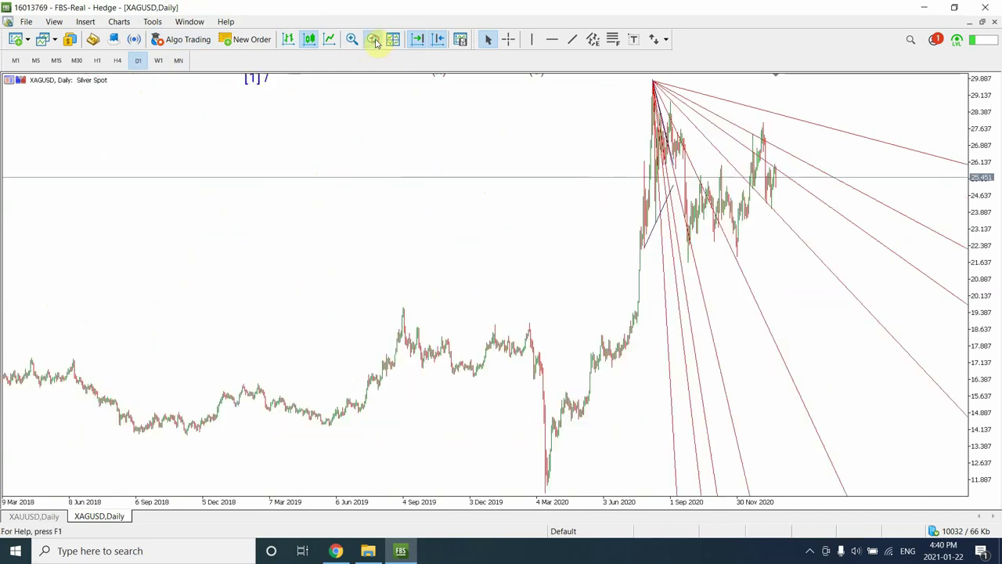
left_click(374, 40)
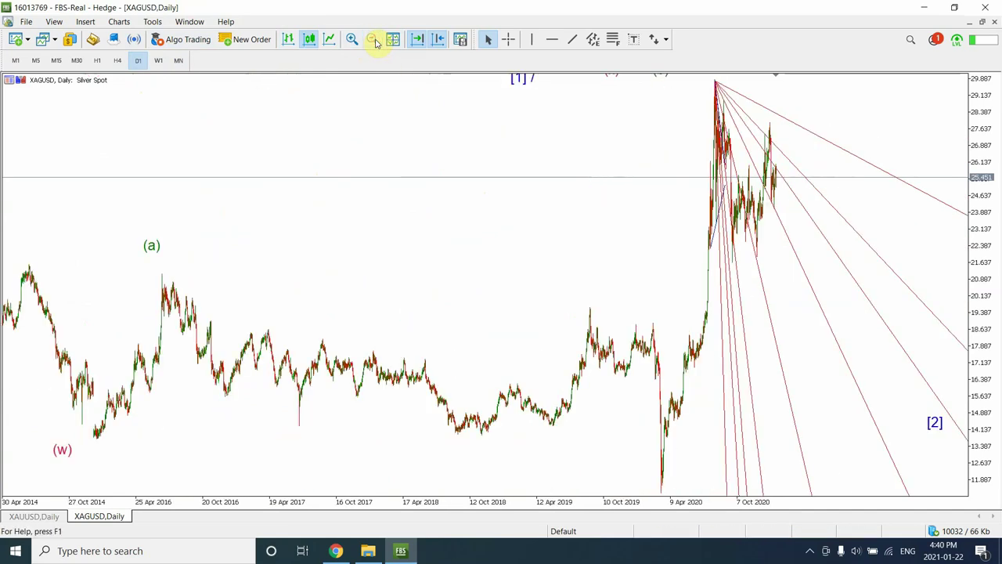
left_click(353, 40)
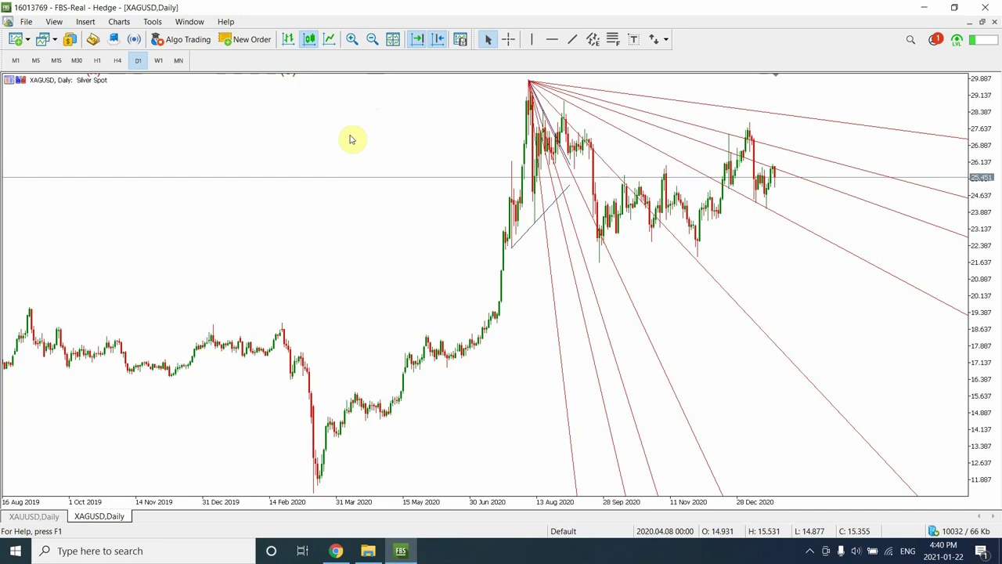
Review the parameters of the Gann fan drawn from silver's August 2020 peak on the Daily chart.
right_click(581, 137)
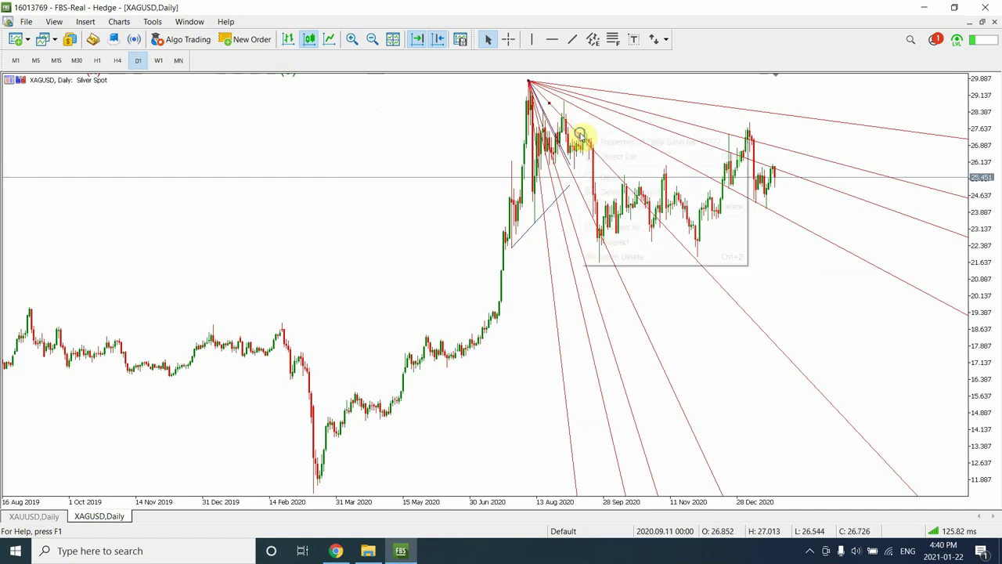
left_click(607, 142)
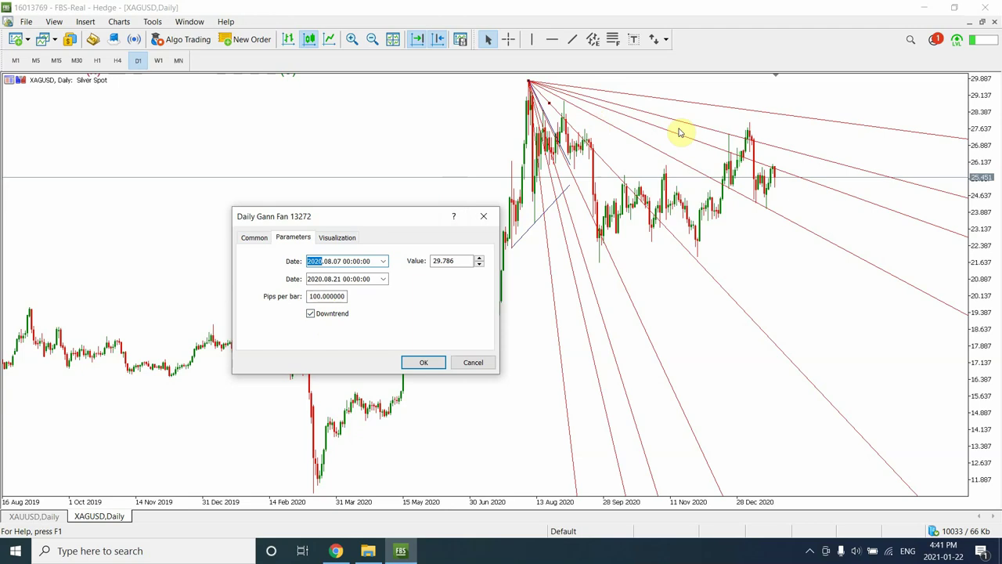
left_click(423, 364)
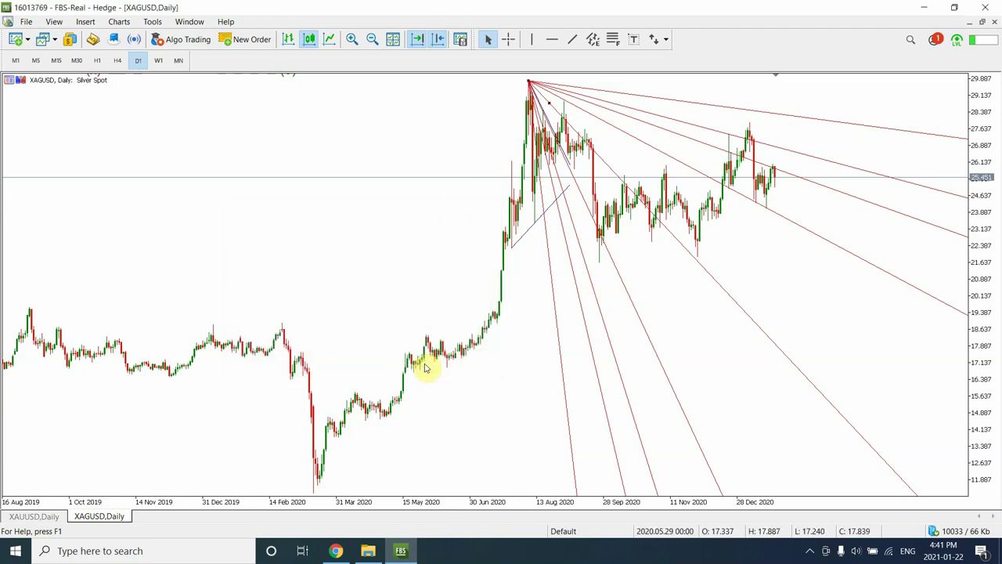
left_click(607, 164)
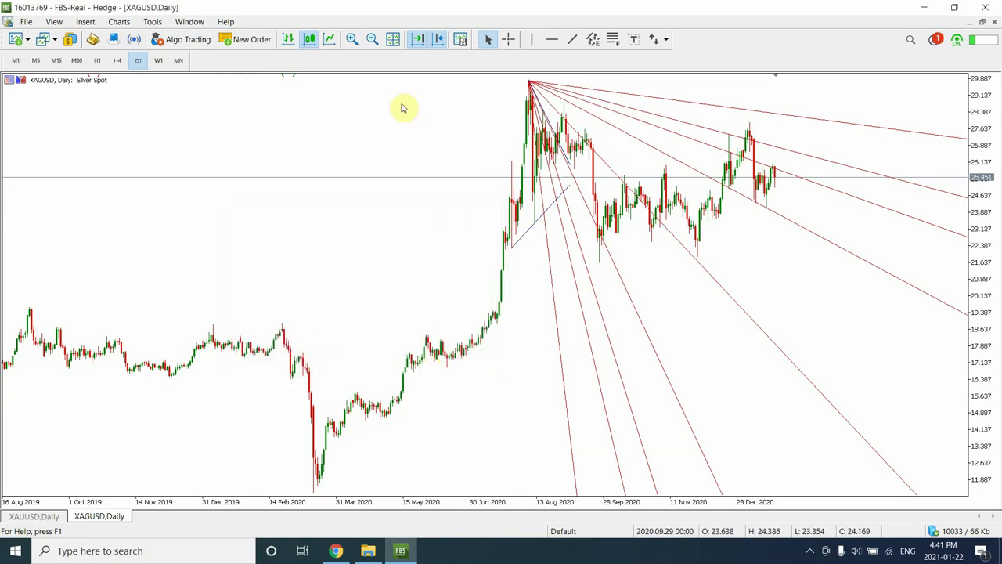
Examine the Gann fan against silver's recent Daily price action and delete the fan.
left_click(351, 39)
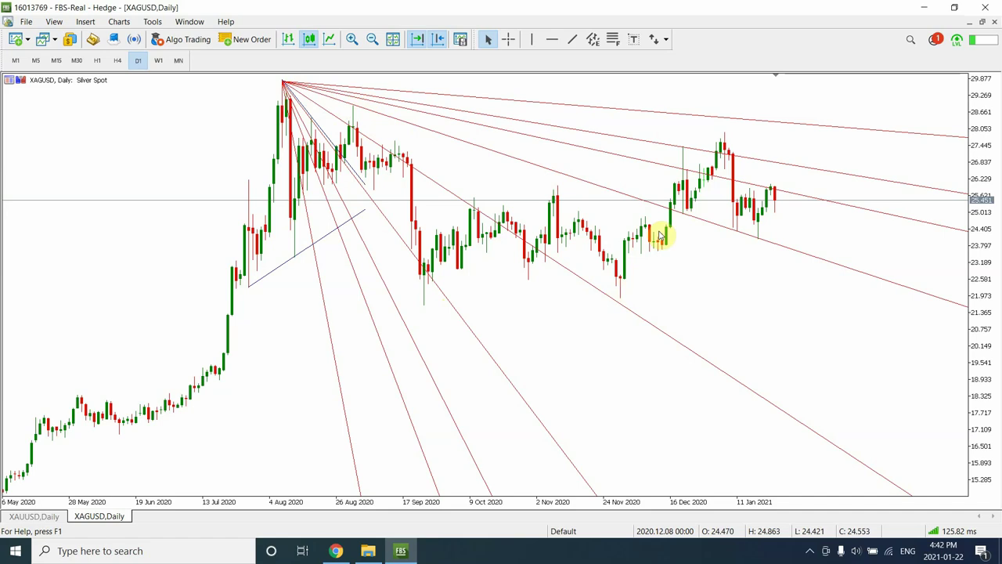
mouse_move(688, 216)
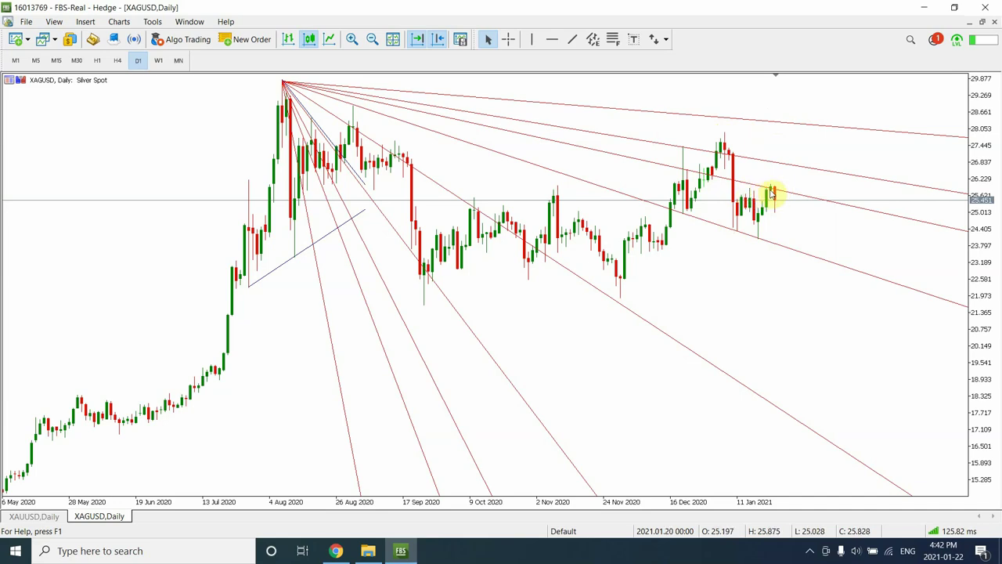
mouse_move(771, 191)
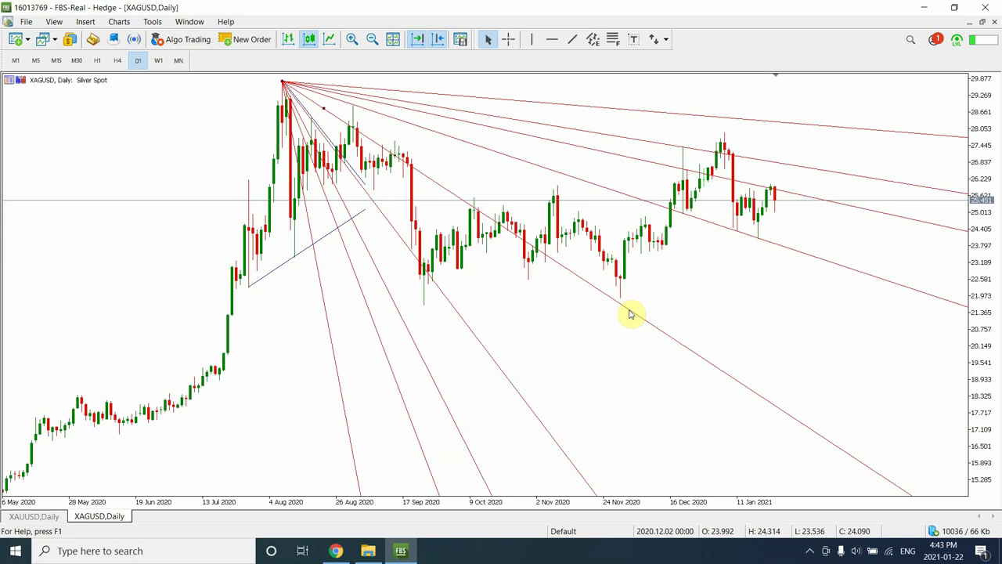
key("Delete")
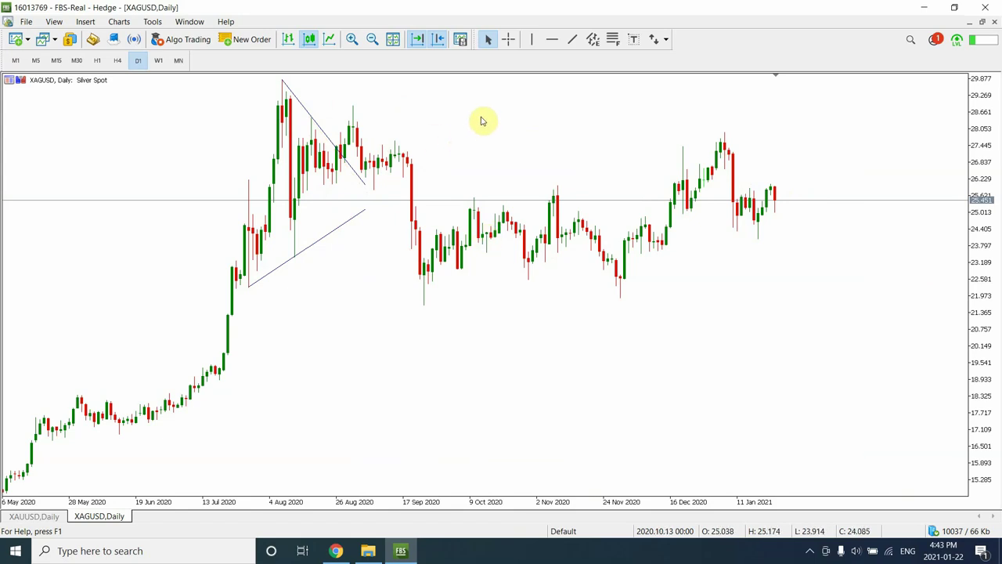
Draw a Fibonacci retracement from silver's August 2020 peak down to the September 2020 low level, extending past the latest Daily candles.
left_click(613, 39)
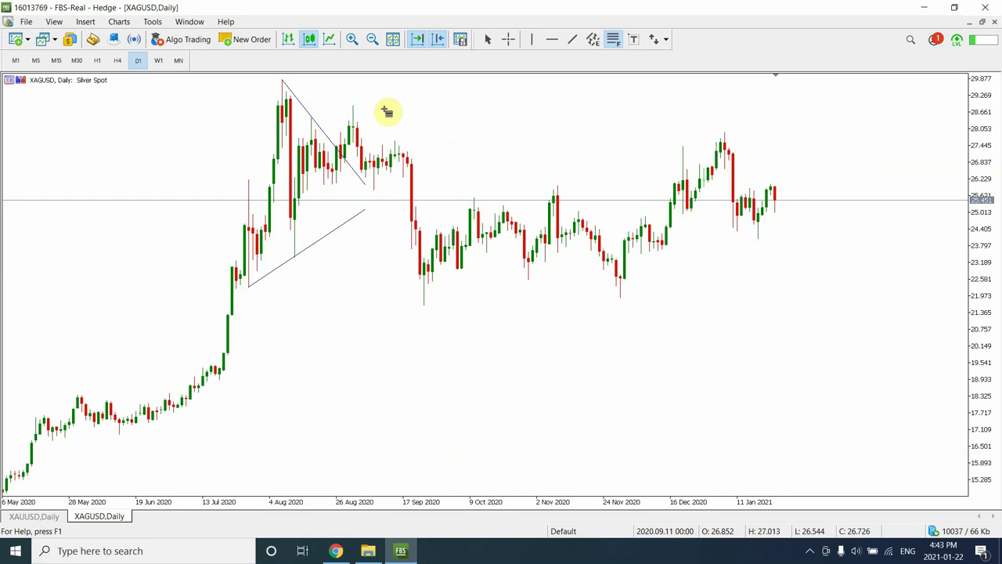
left_click_drag(282, 81, 859, 307)
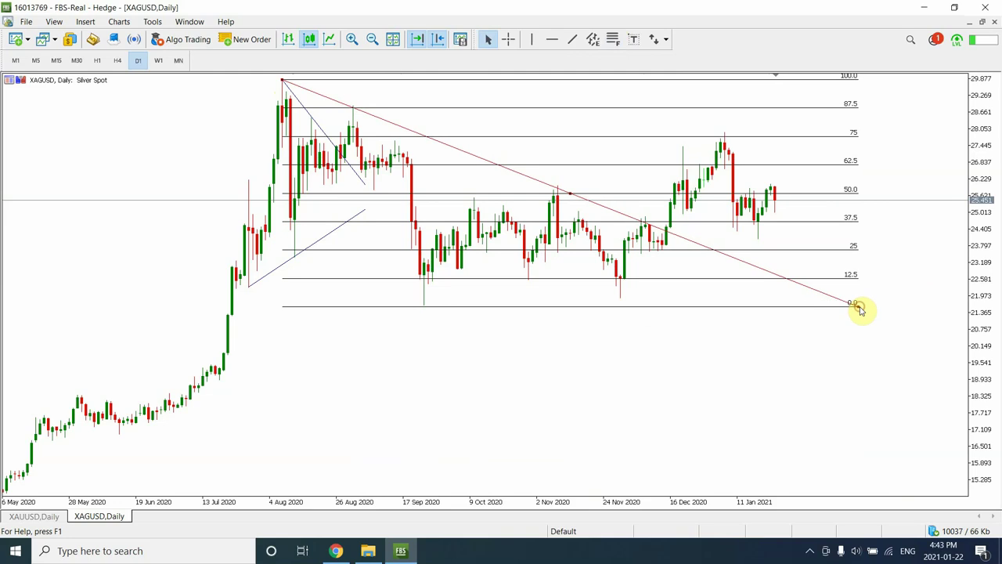
left_click(639, 221)
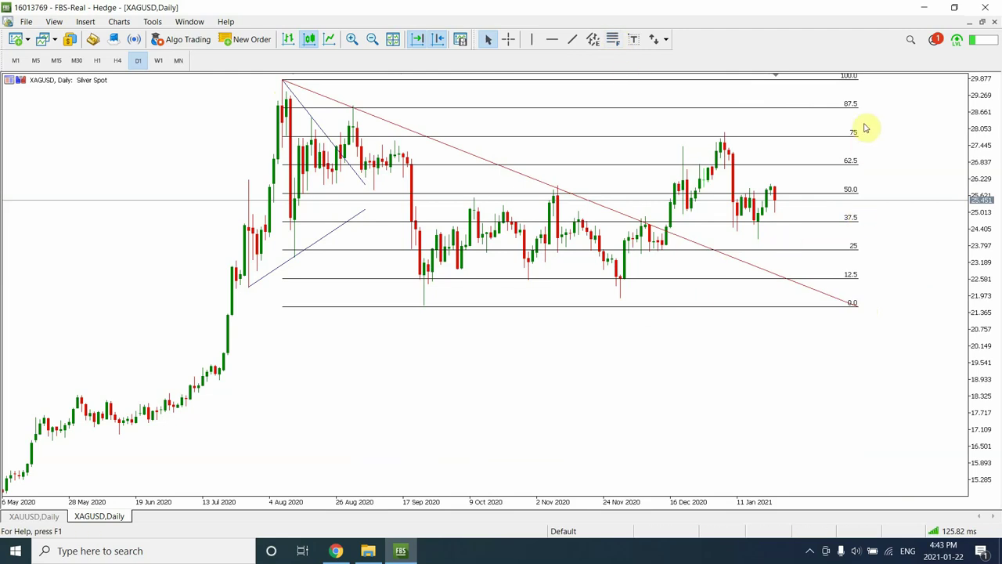
Review the full list of levels in the Daily Fibonacci retracement's properties.
right_click(539, 184)
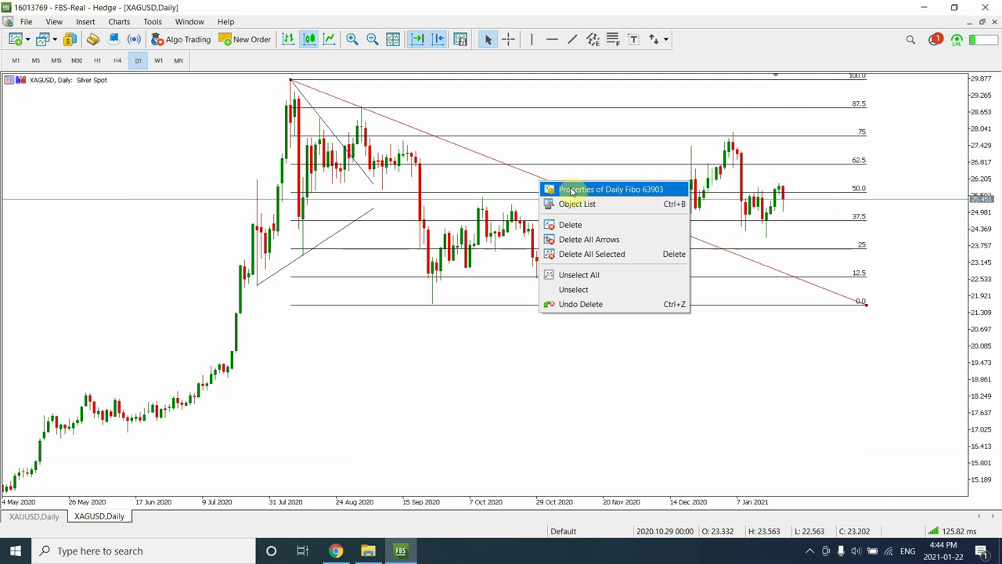
left_click(570, 191)
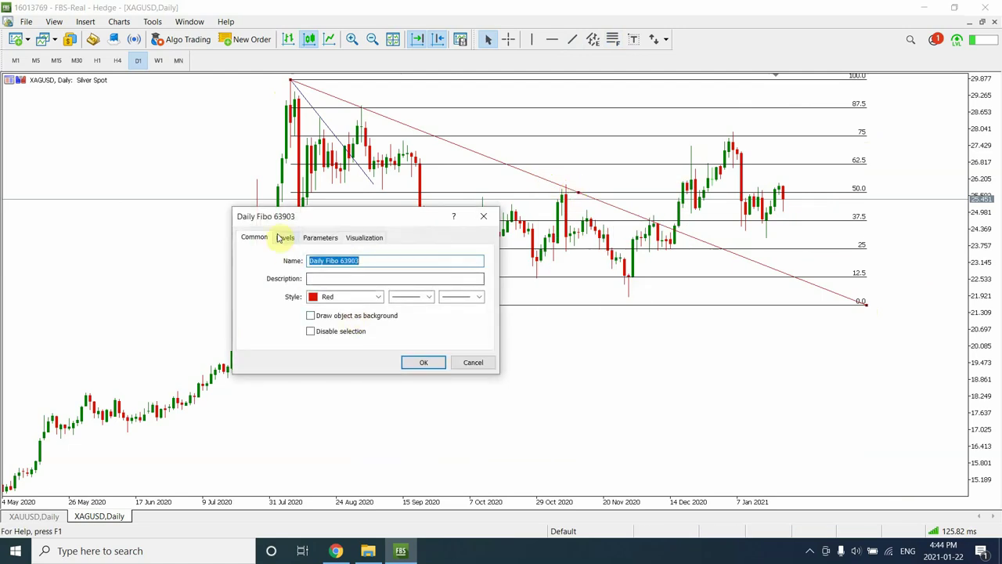
left_click(280, 238)
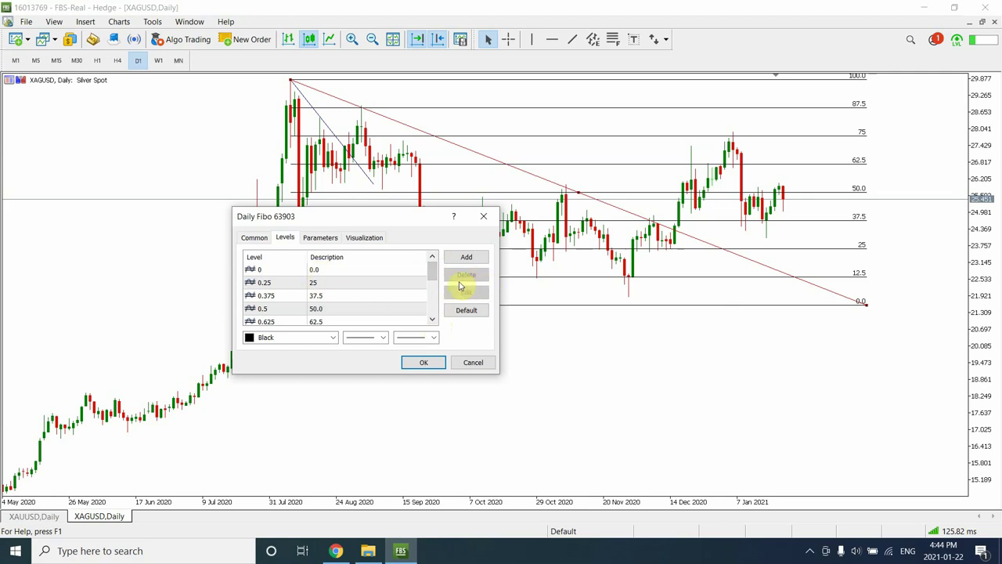
mouse_move(431, 274)
left_mouse_down()
mouse_move(434, 321)
mouse_move(433, 272)
left_mouse_up()
left_click(432, 320)
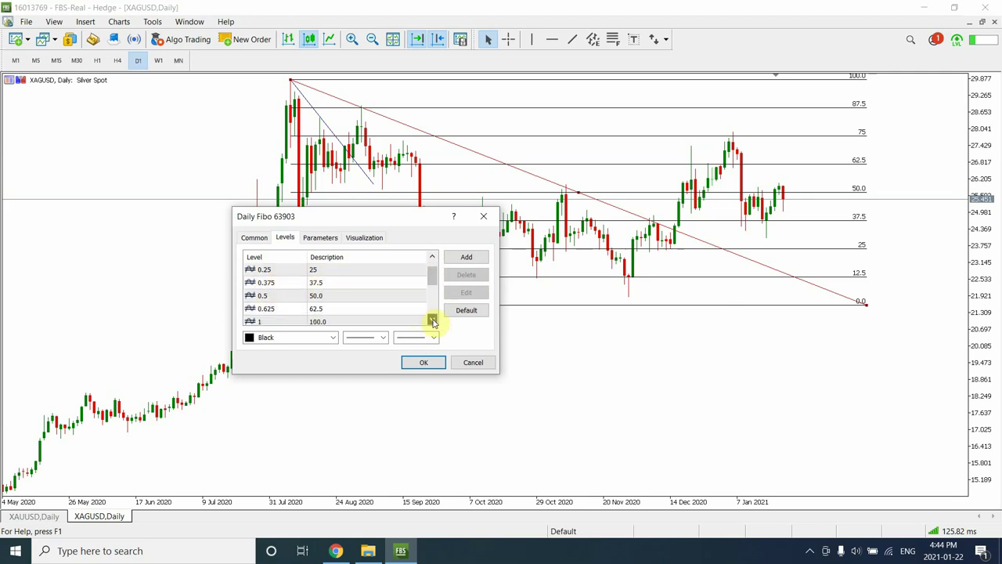
left_click(432, 320)
left_click(433, 319)
left_click(432, 320)
left_click(433, 320)
left_click(432, 320)
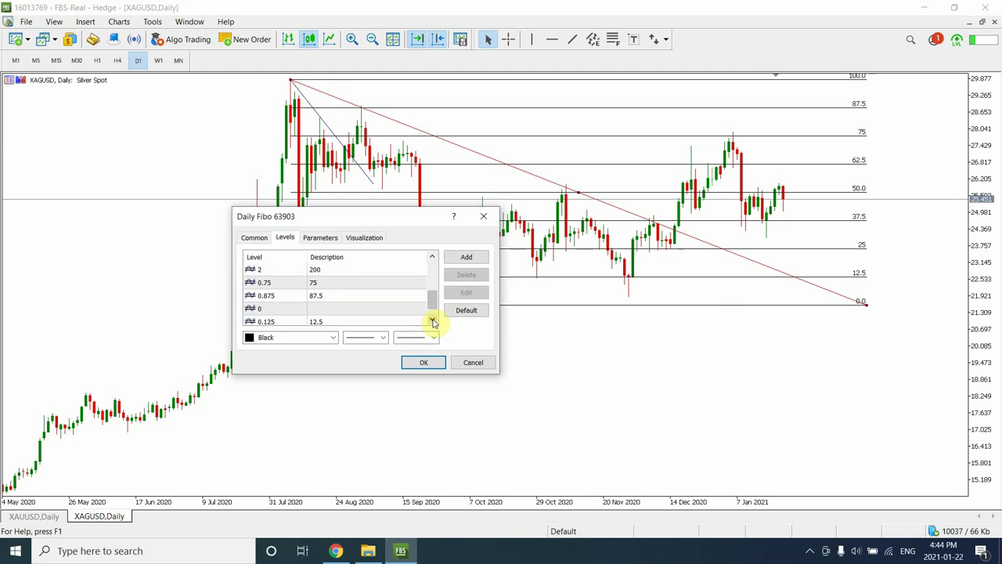
left_click(433, 320)
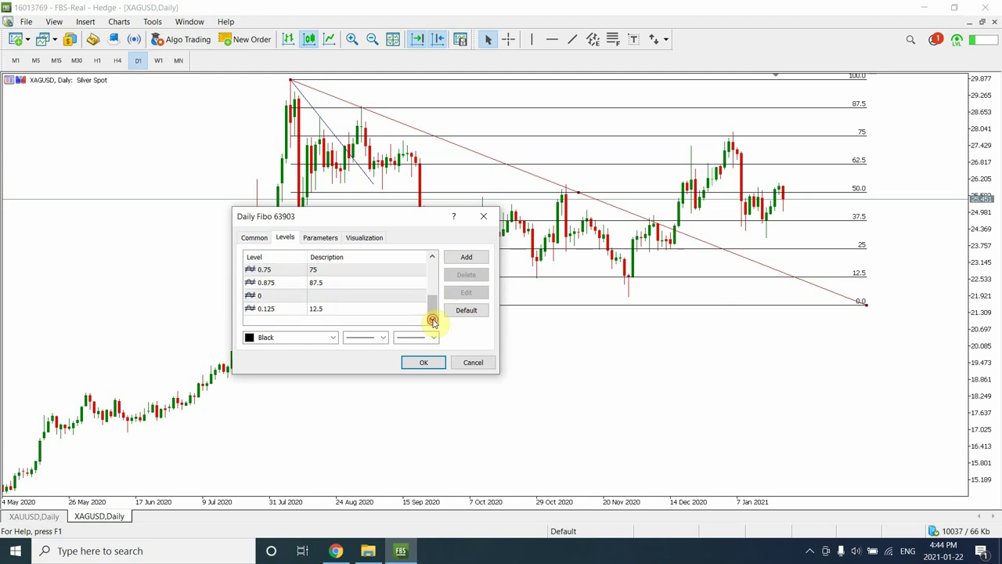
left_click(435, 366)
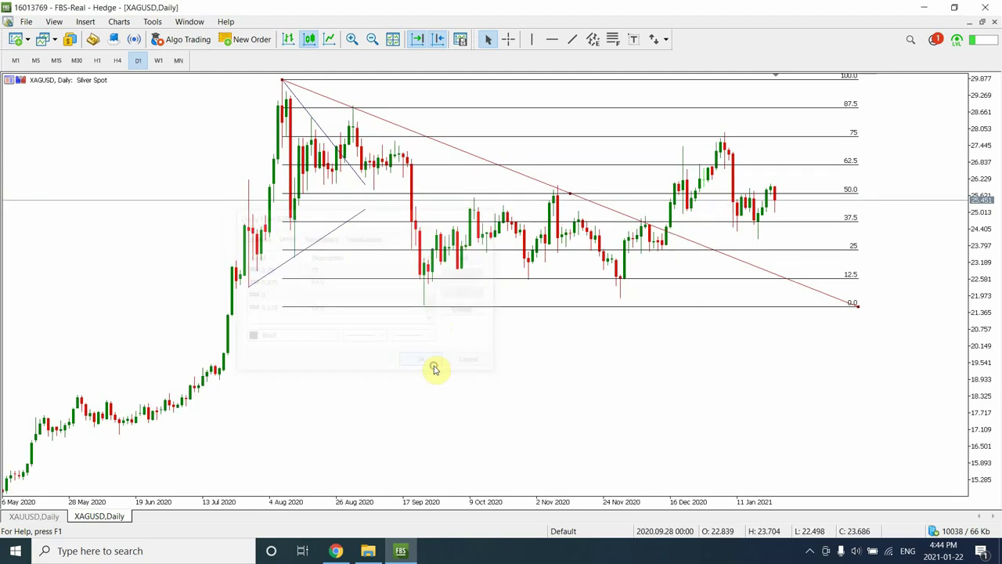
Delete the Fibonacci retracement from the Daily silver chart.
left_click(603, 210)
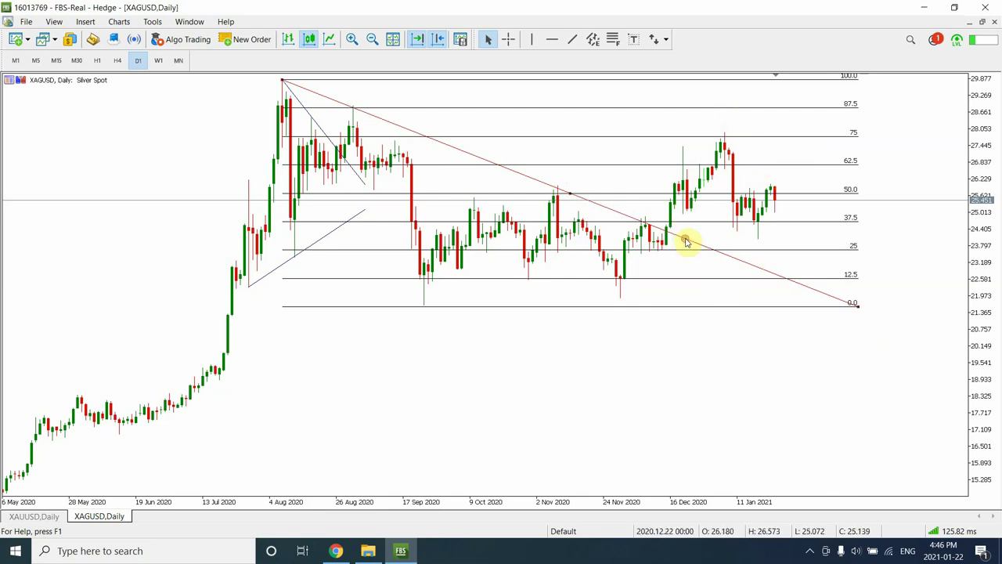
key("BackSpace")
key("BackSpace")
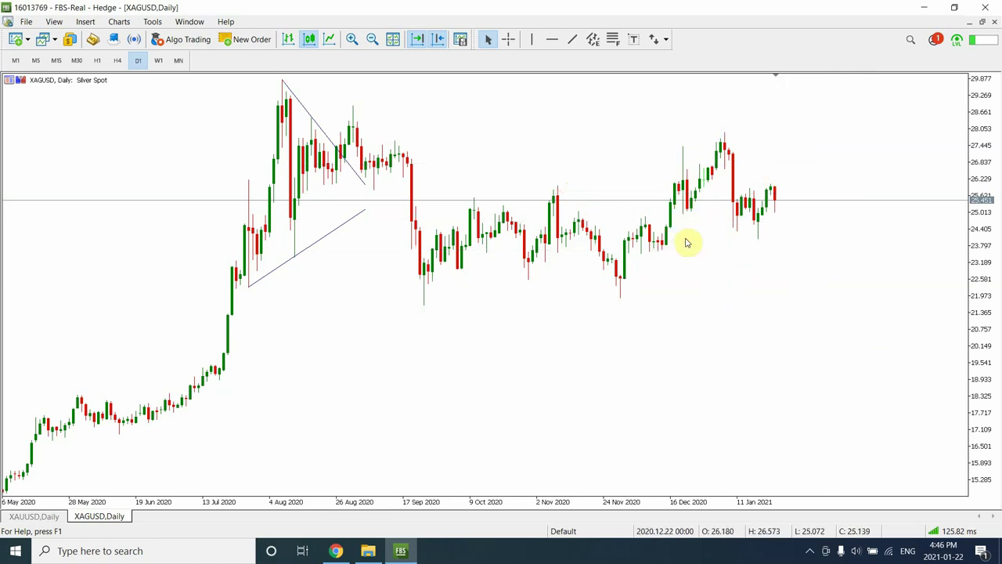
On the H4 timeframe, draw a Fibonacci retracement from silver's early January 2021 peak down to the 18 January low level.
left_click(115, 65)
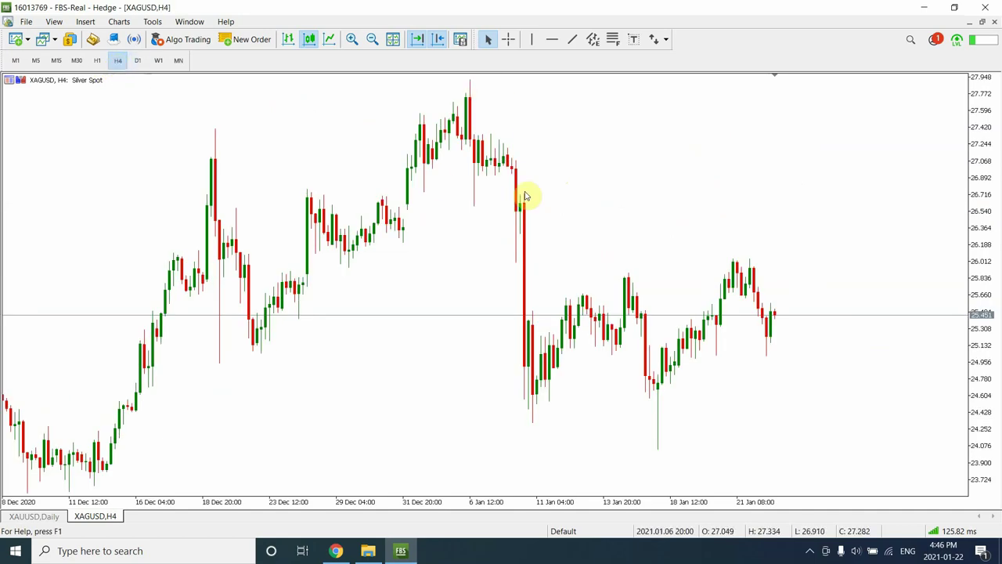
left_click(615, 41)
mouse_move(469, 79)
left_mouse_down()
mouse_move(719, 349)
mouse_move(792, 402)
mouse_move(819, 448)
left_mouse_up()
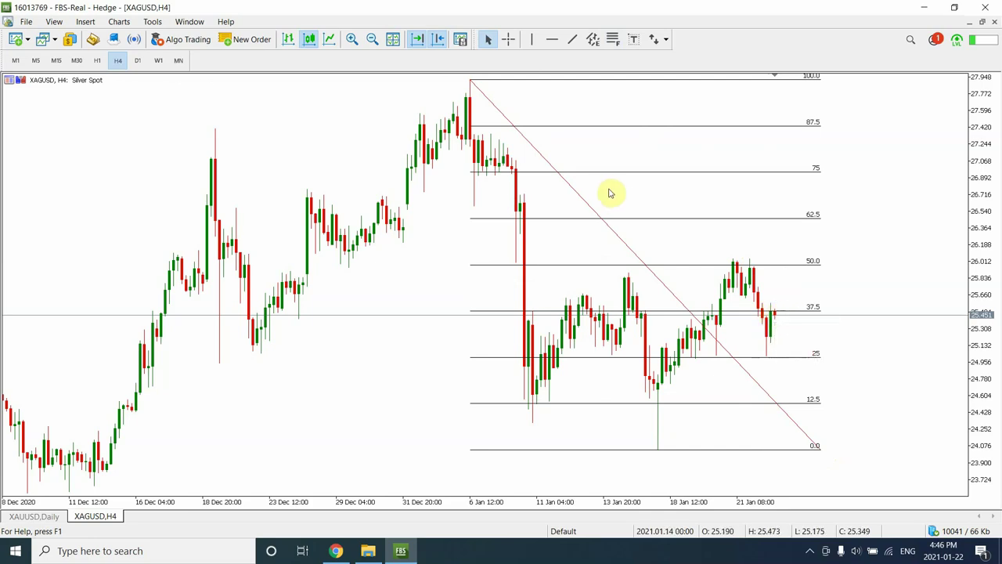
Draw a rising H4 trendline from the 18 January 2021 low through the following swing low, ending above the latest candles.
left_click(573, 41)
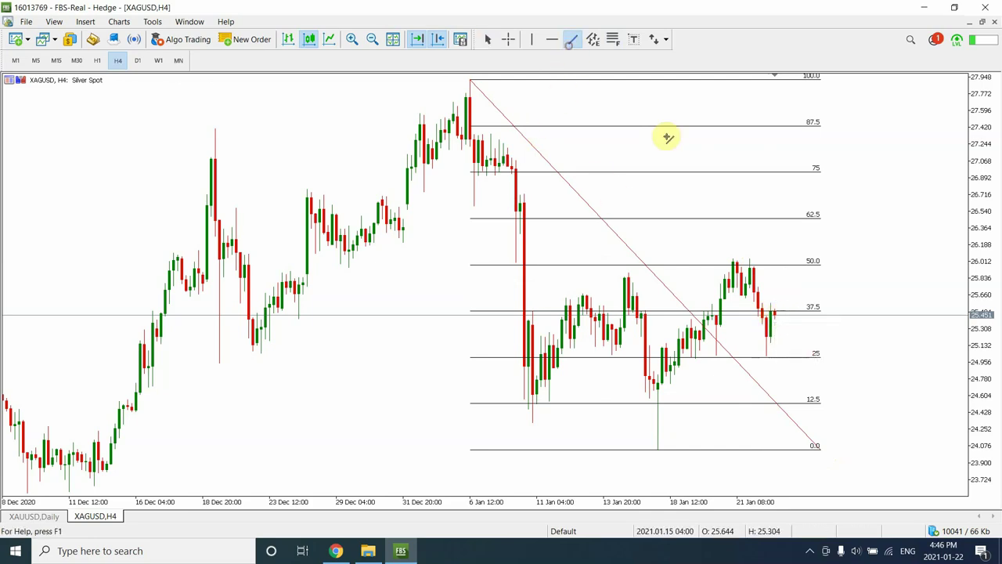
mouse_move(658, 450)
left_mouse_down()
mouse_move(711, 331)
mouse_move(784, 252)
left_mouse_up()
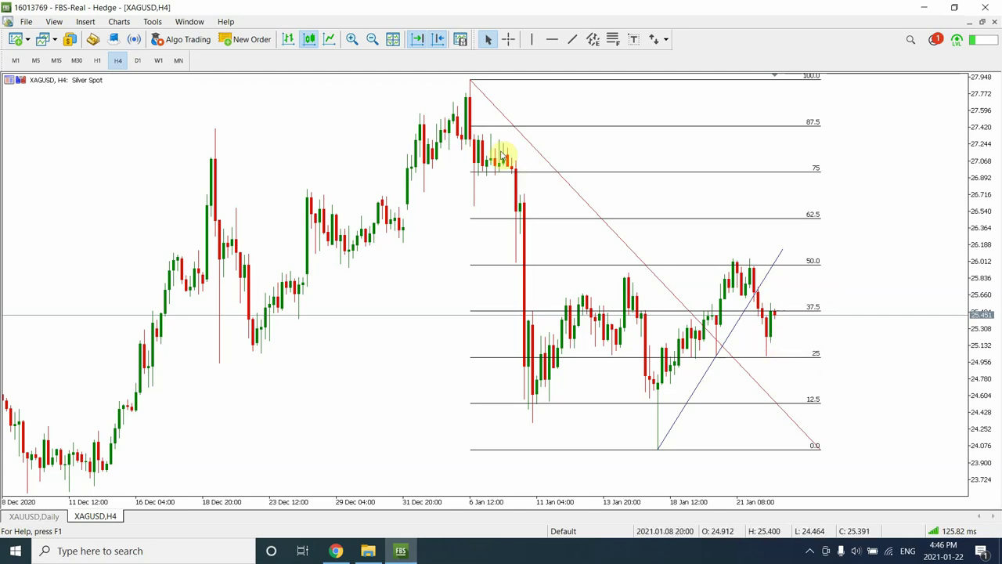
left_click(352, 39)
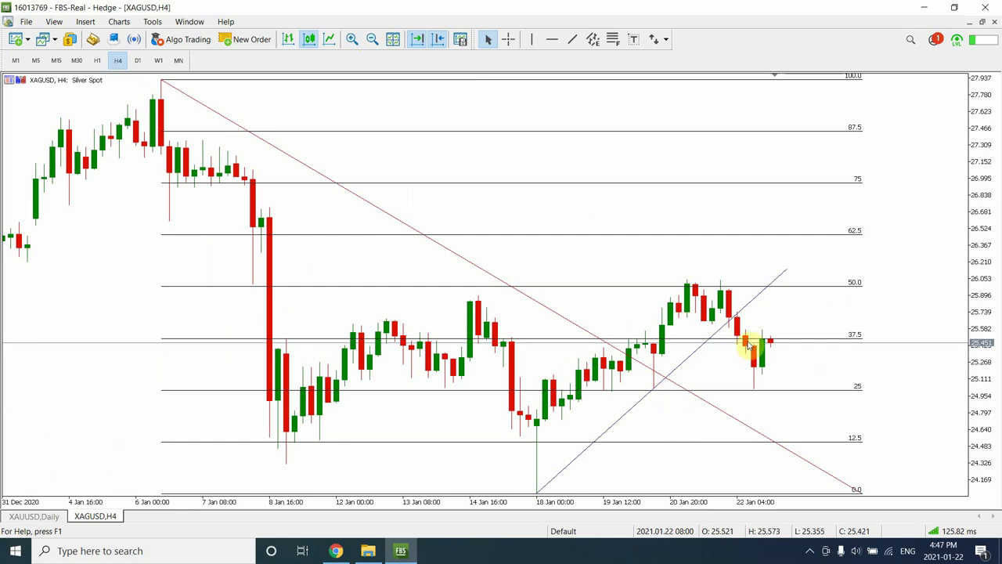
Draw a rising H4 trendline from the 30 November 2020 low along the December lows, ending near 28.2 in January 2021.
left_click(372, 39)
left_click(372, 39)
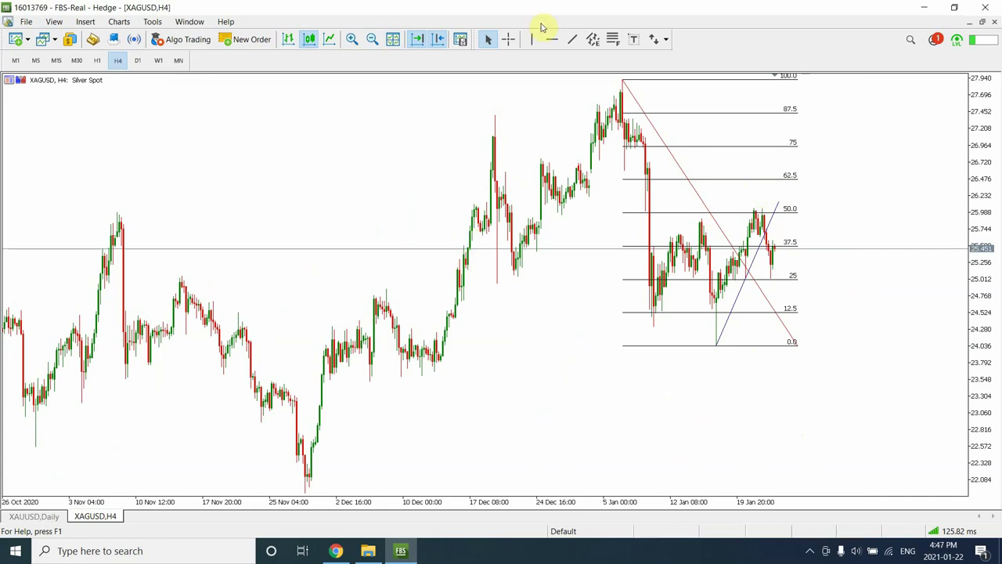
left_click(373, 40)
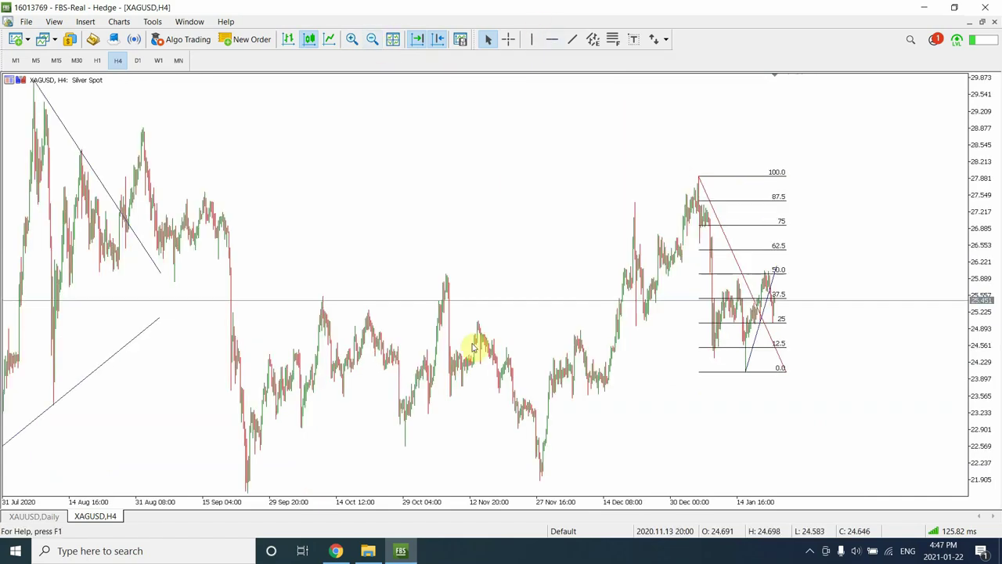
left_click(572, 41)
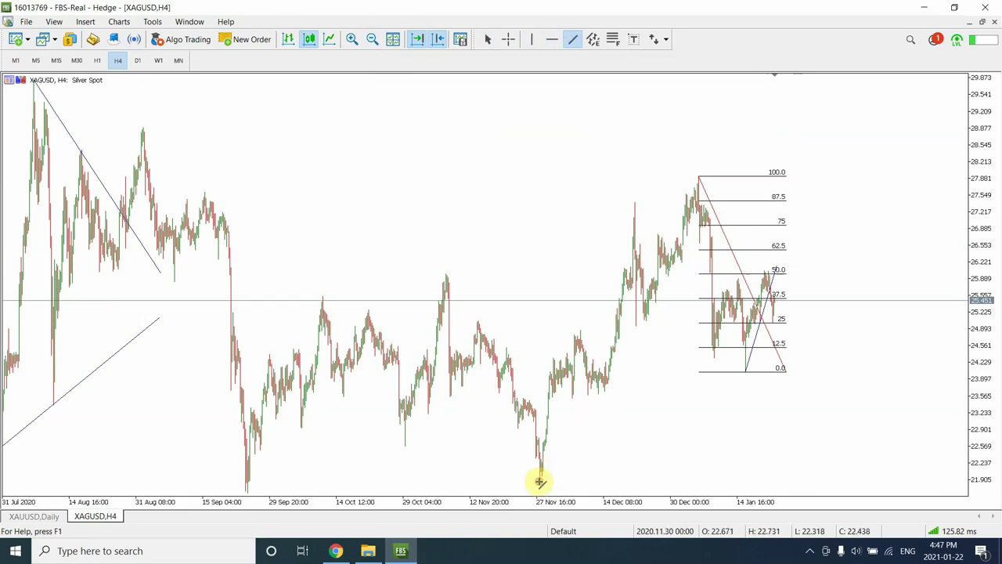
left_click_drag(540, 481, 765, 164)
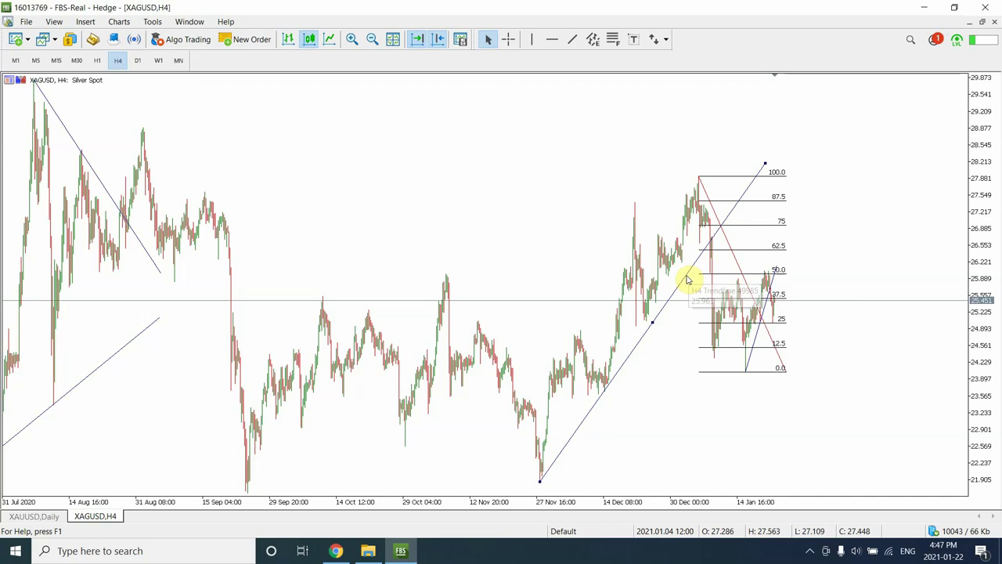
Delete the long rising trendline from the November 2020 low and the Fibonacci retracement on the H4 chart.
key("Delete")
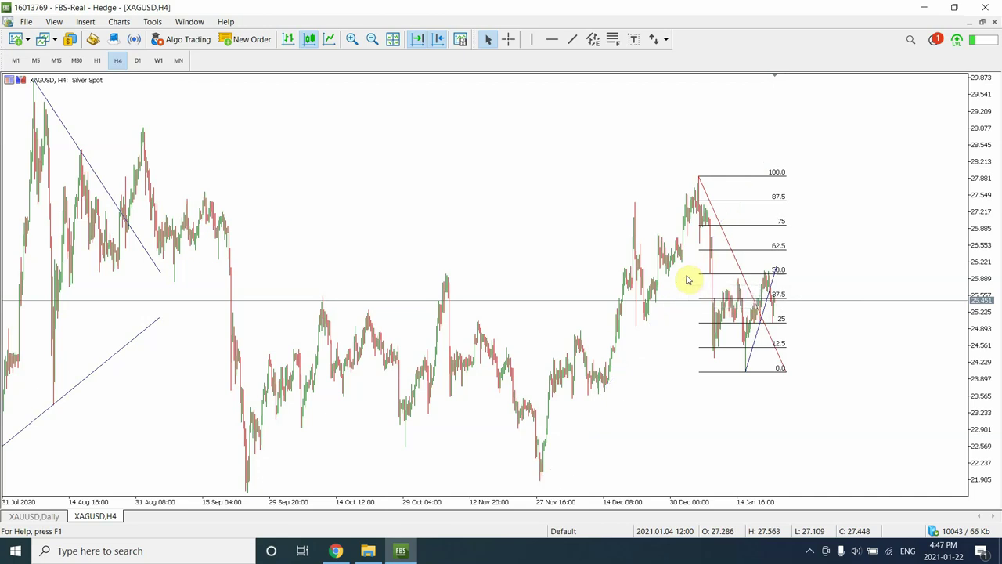
key("Delete")
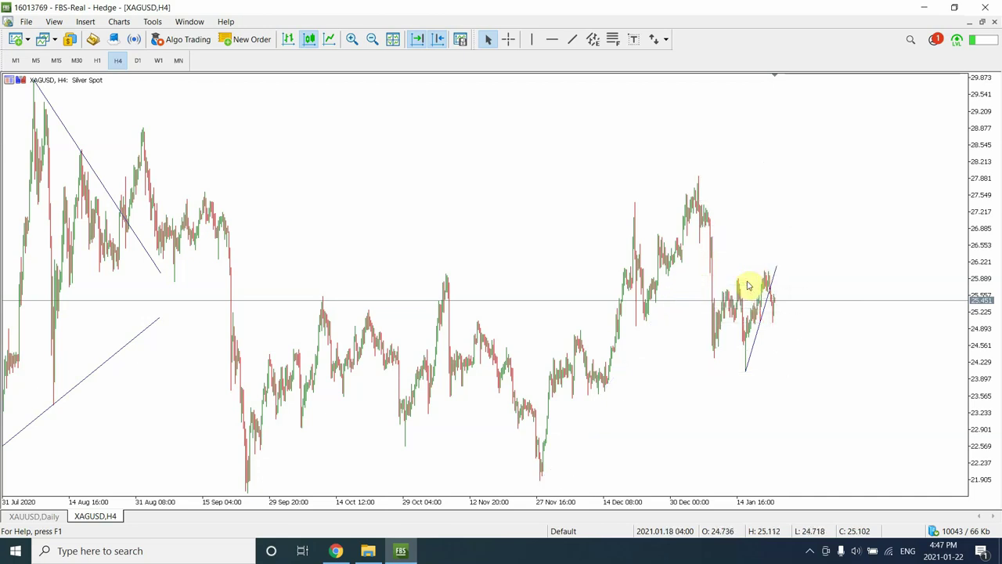
Compare silver's remaining trendlines and price structure on the Daily and H4 timeframes.
left_click(137, 63)
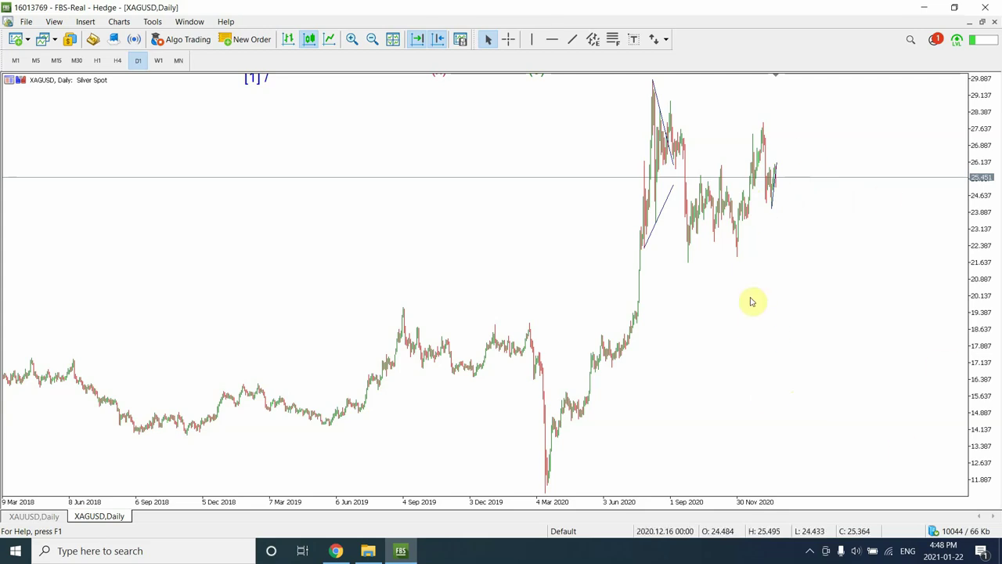
left_click(118, 61)
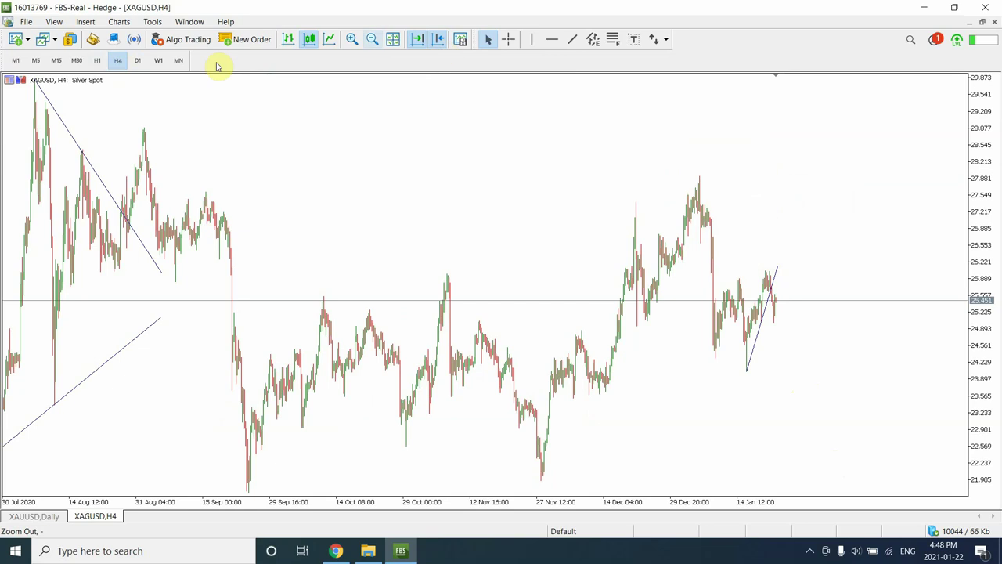
left_click(137, 61)
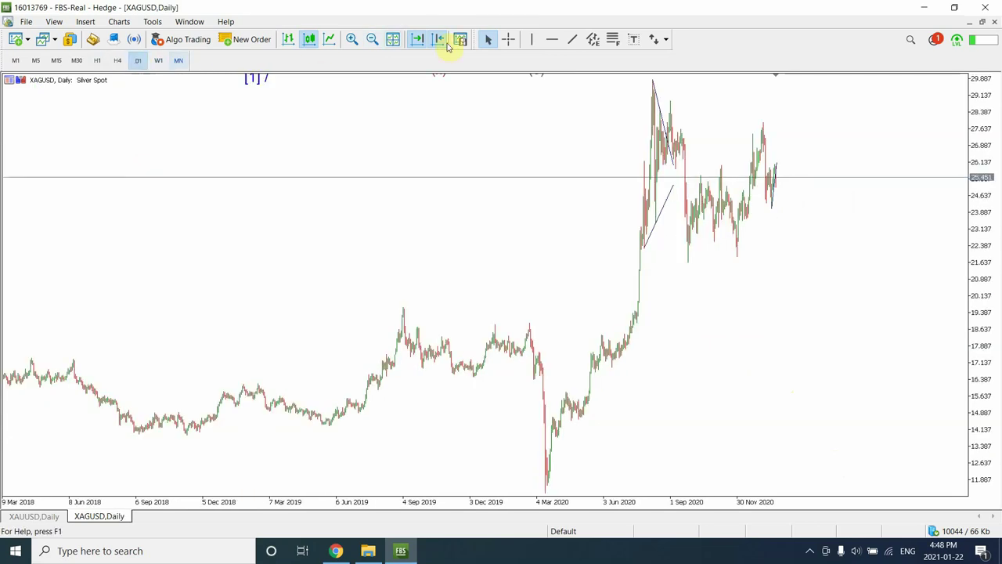
left_click(351, 41)
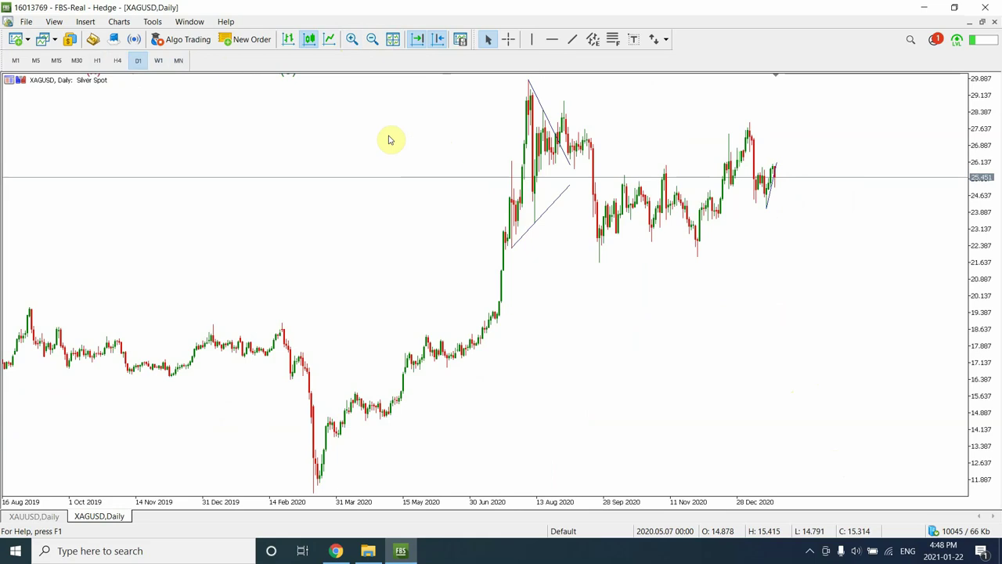
Draw a downward Gann Fan on the Daily silver chart from the August 2020 peak at about 29.835 to 2 October 2020.
left_click(91, 25)
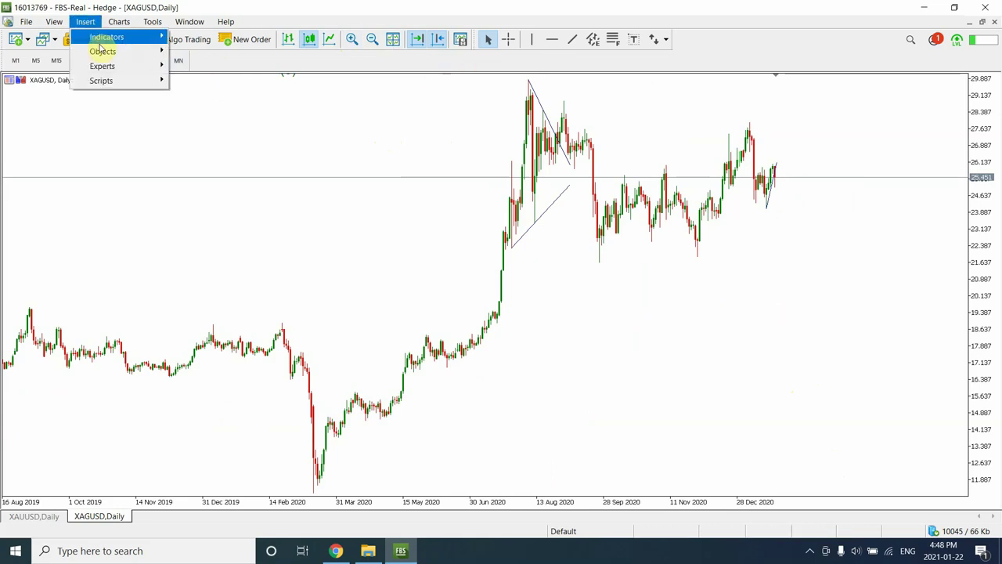
mouse_move(106, 53)
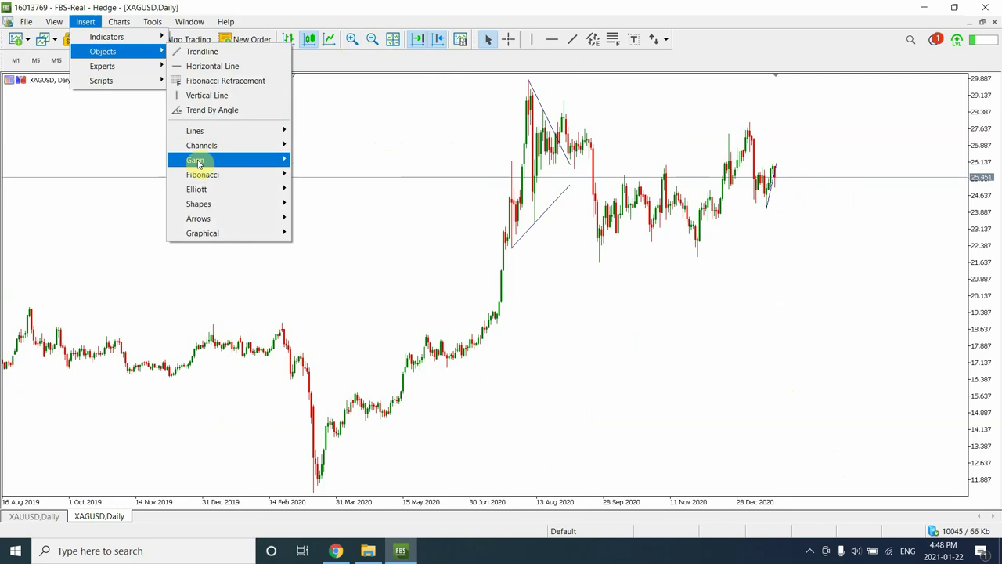
mouse_move(195, 161)
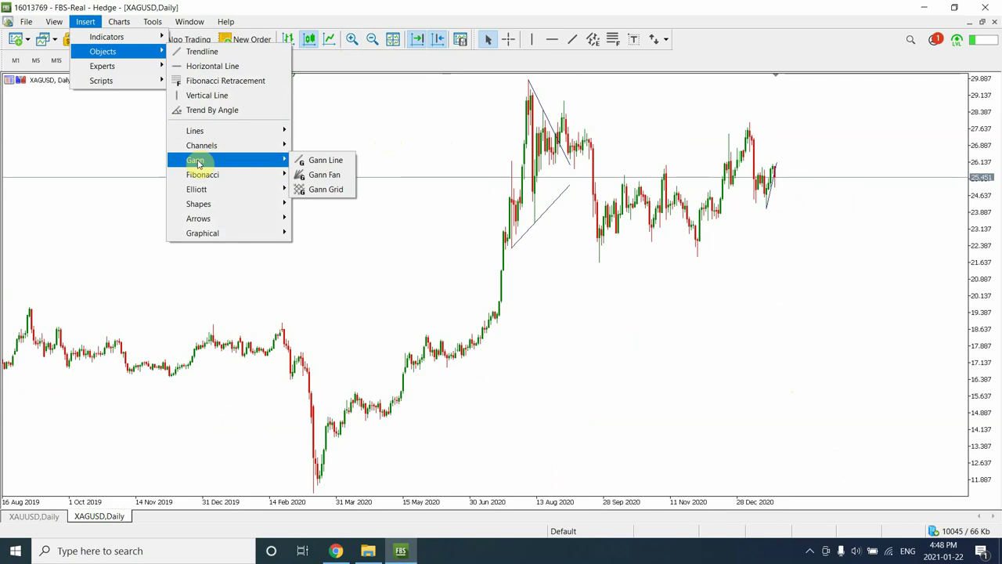
left_click(329, 175)
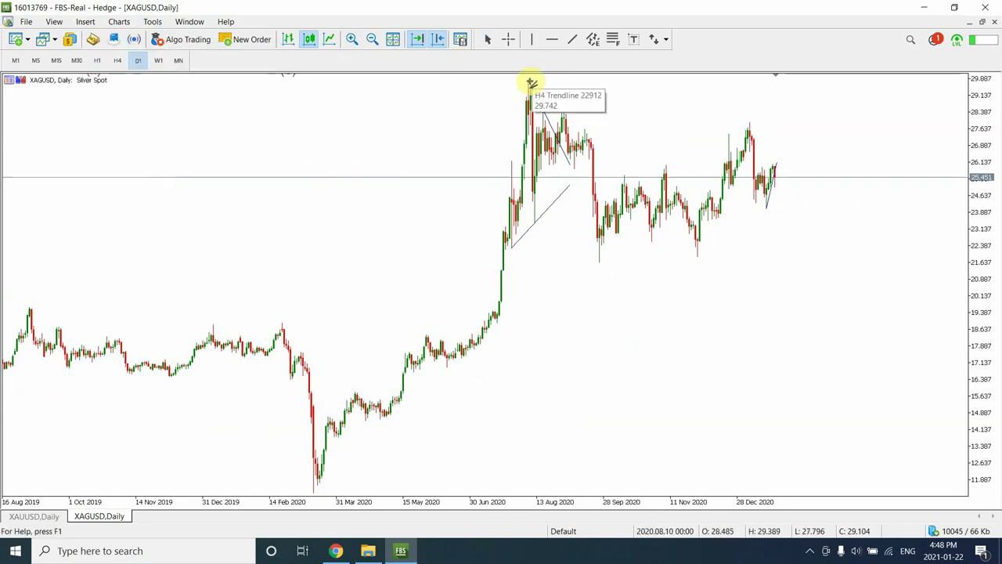
mouse_move(530, 81)
left_mouse_down()
mouse_move(638, 150)
mouse_move(614, 142)
left_mouse_up()
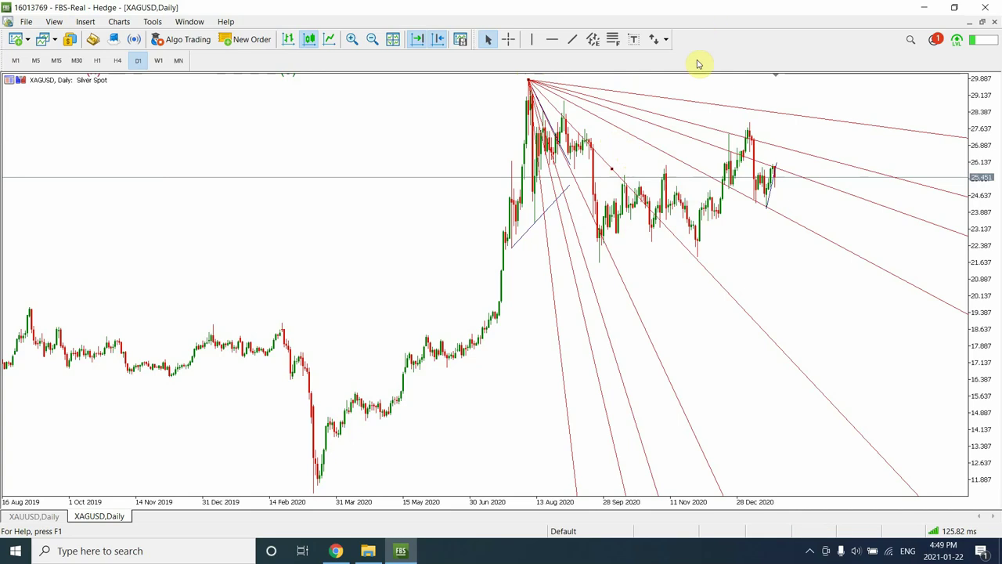
Turn off the Downtrend option of the Gann fan and inspect its lines against silver's price.
right_click(613, 171)
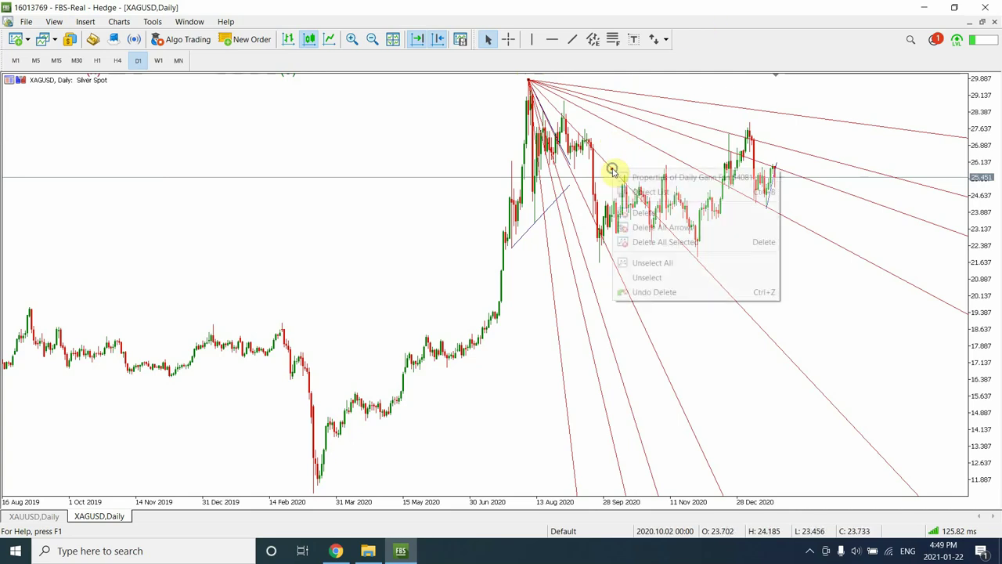
left_click(643, 178)
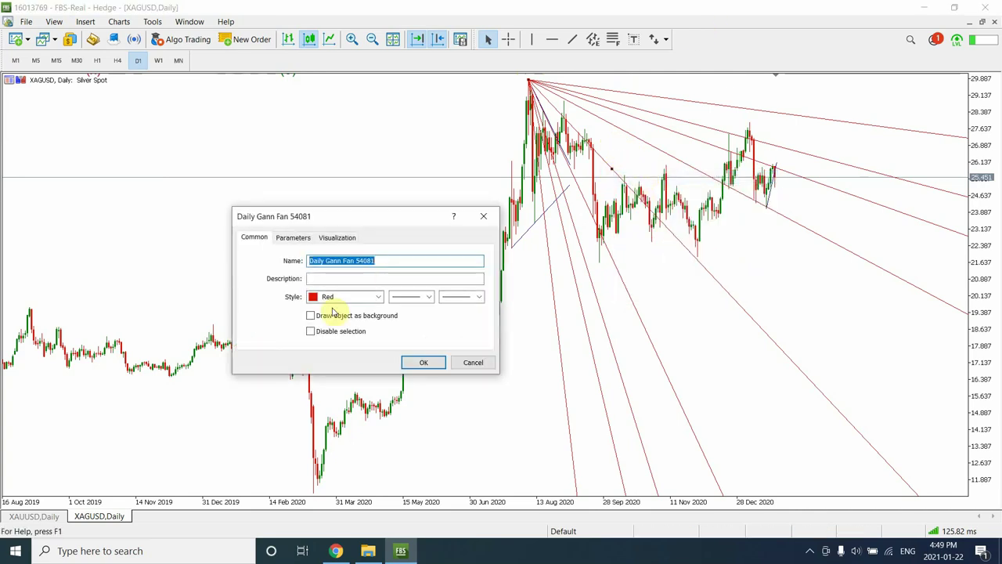
left_click(292, 237)
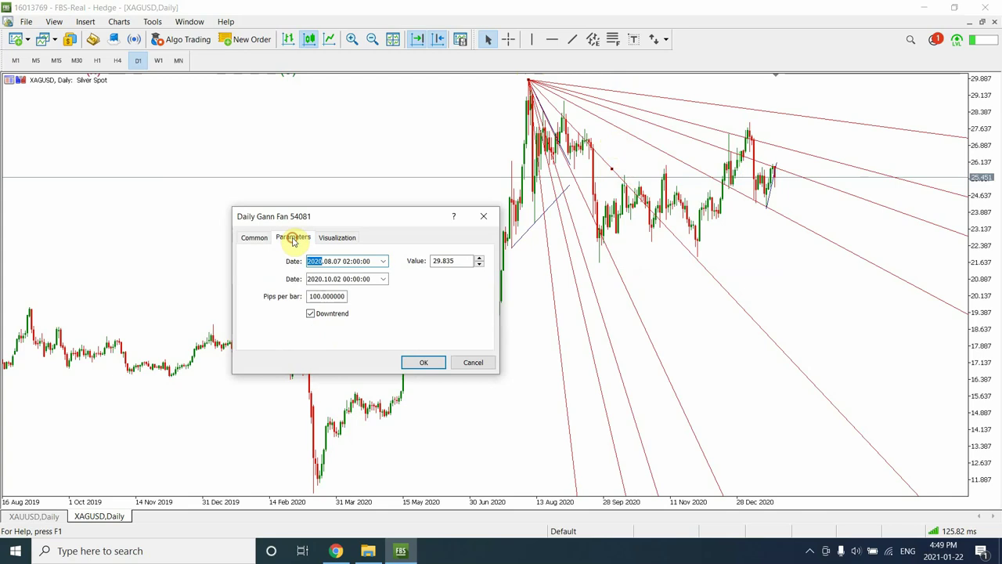
left_click(311, 314)
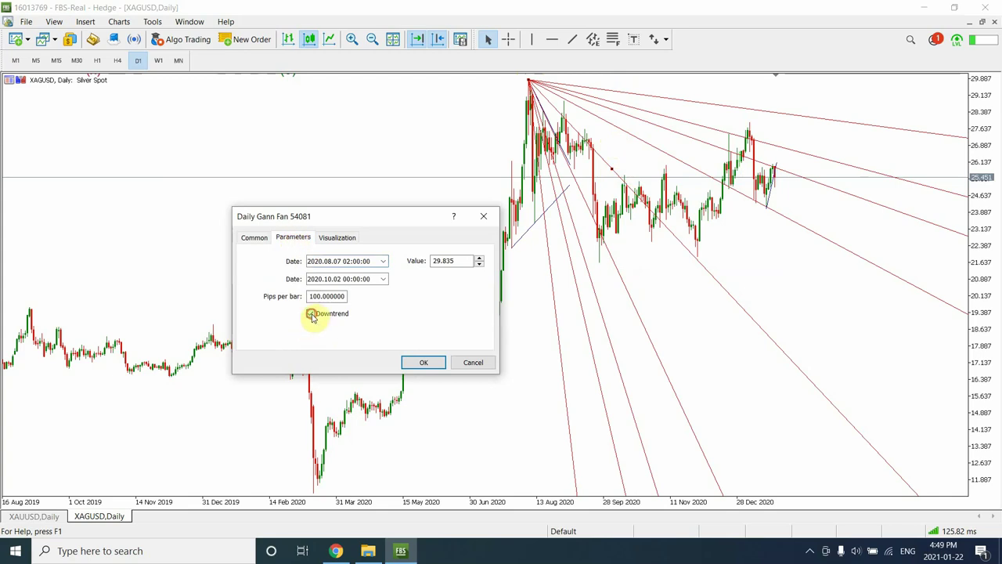
left_click(424, 362)
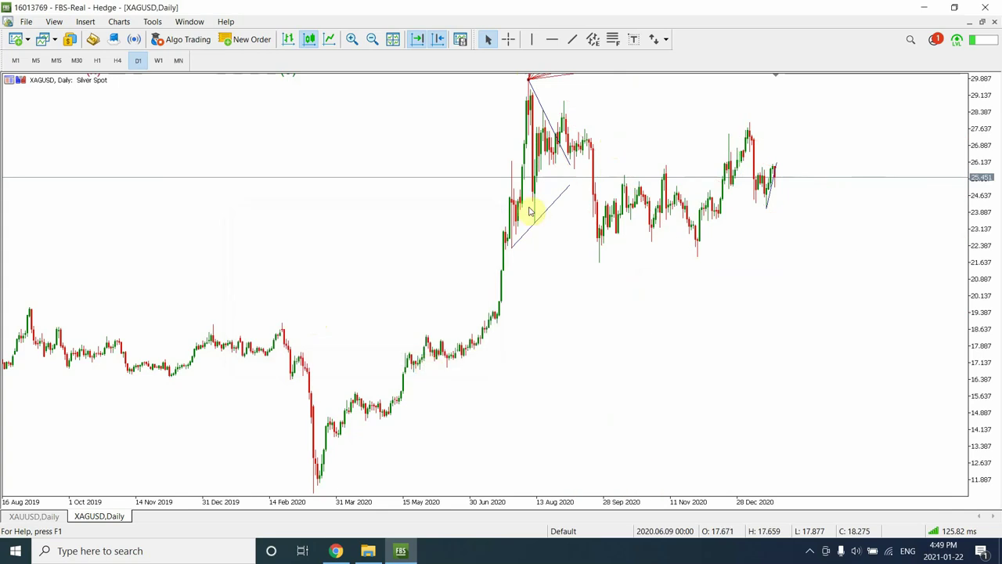
left_click_drag(985, 156, 991, 354)
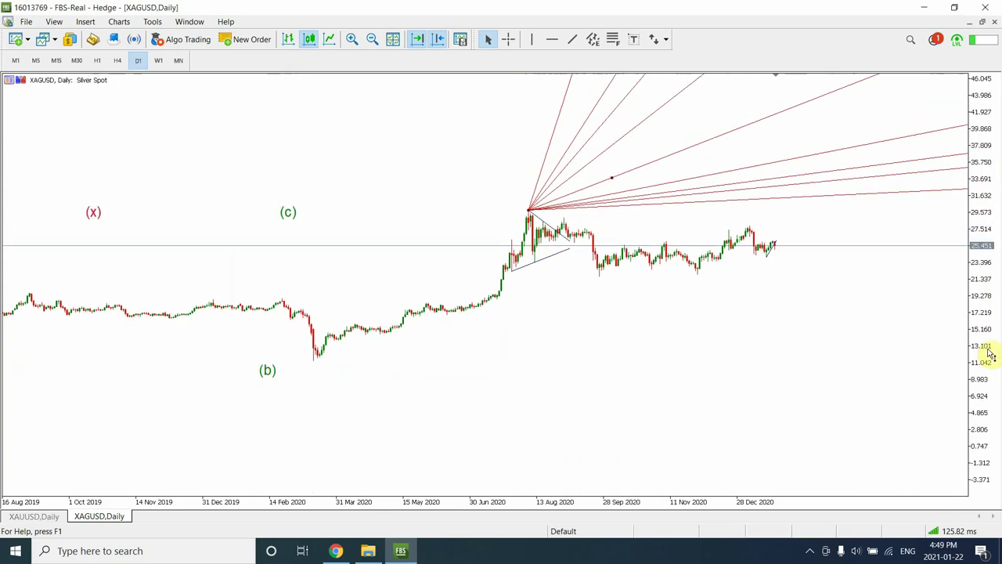
Turn the Gann fan's Downtrend option back on, keeping 100 pips per bar.
right_click(613, 181)
left_click(660, 187)
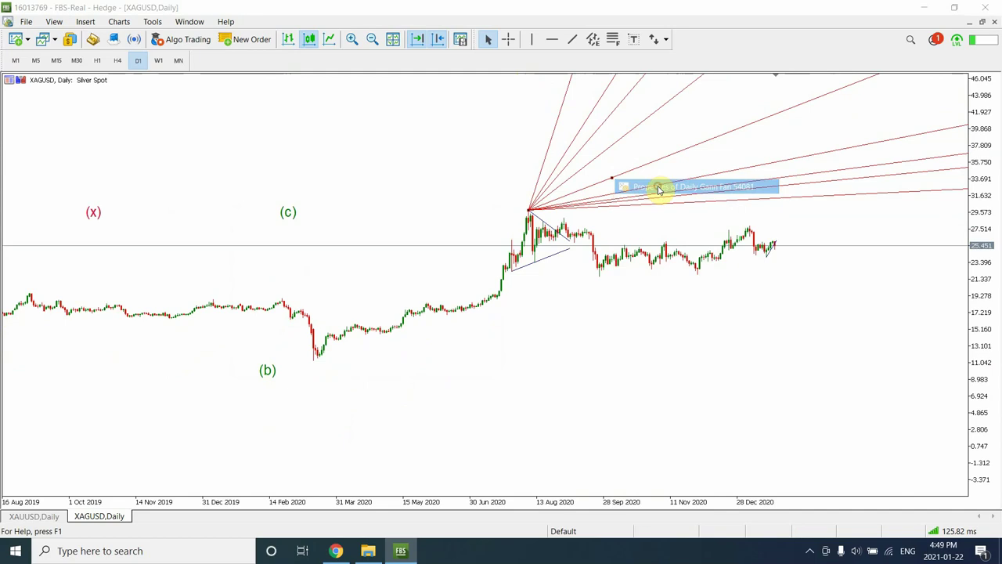
left_click(311, 314)
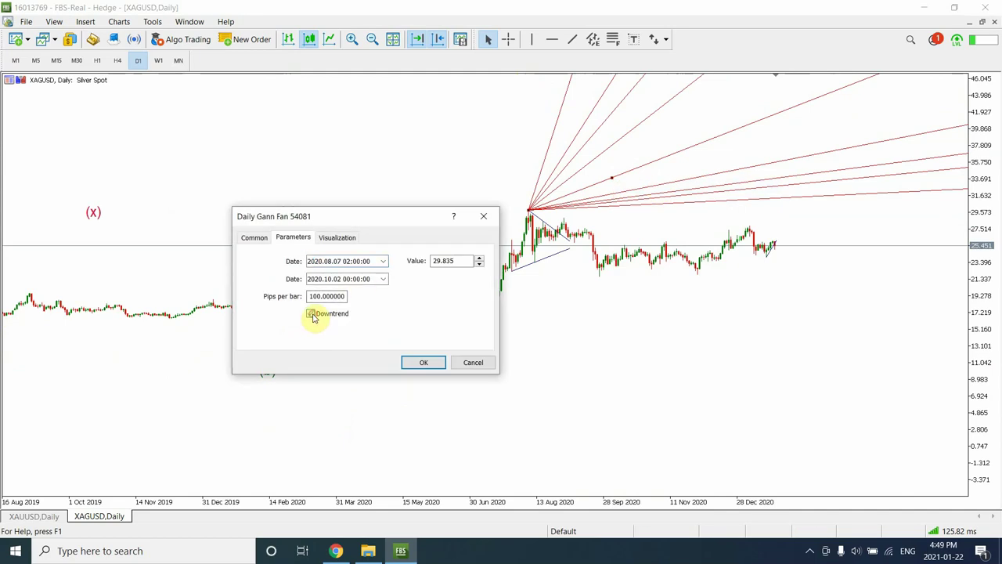
left_click(312, 296)
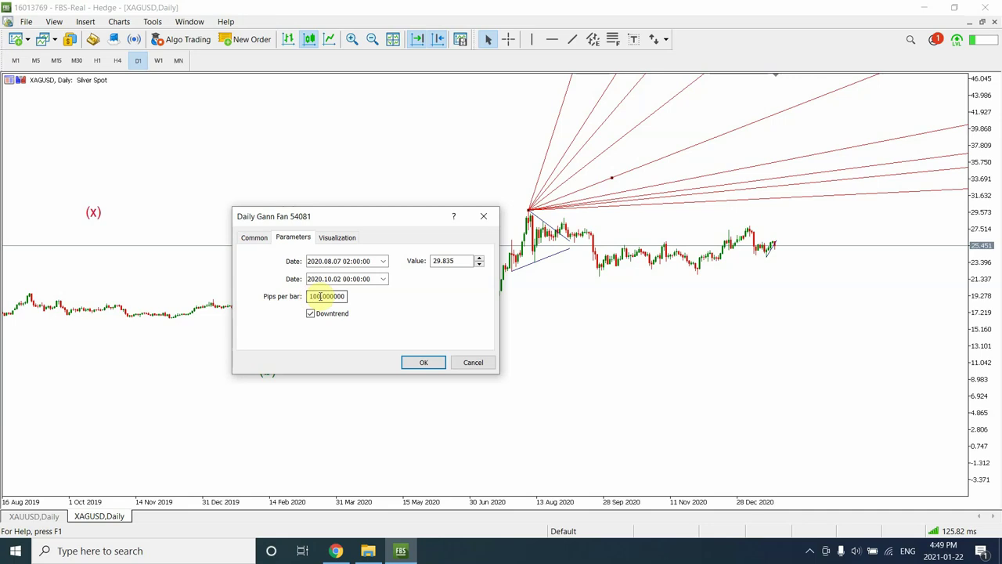
left_click(429, 363)
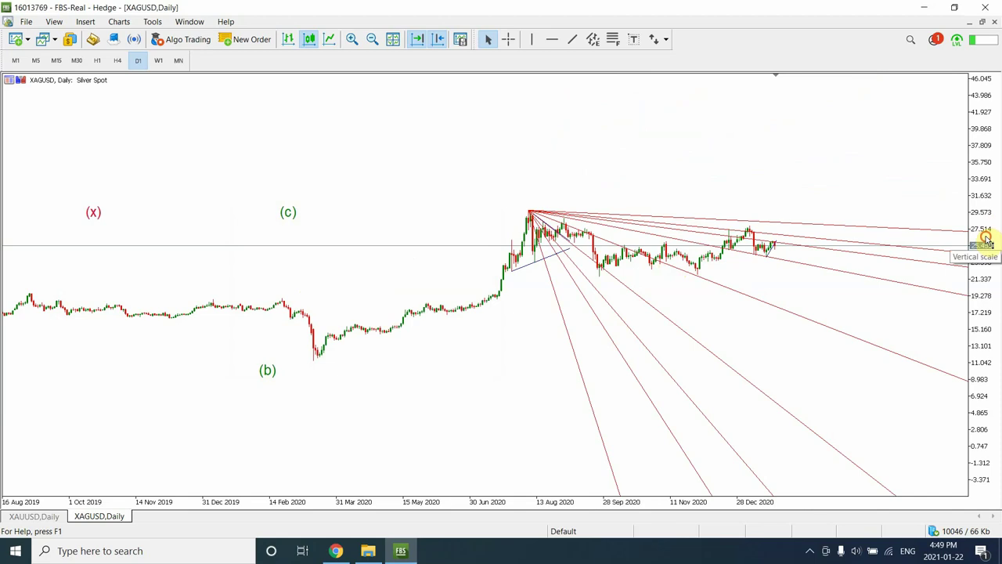
Examine how silver's Daily price moves relate to the Gann fan lines, both close up and over the longer history.
left_click_drag(983, 236, 998, 73)
left_click_drag(990, 285, 993, 134)
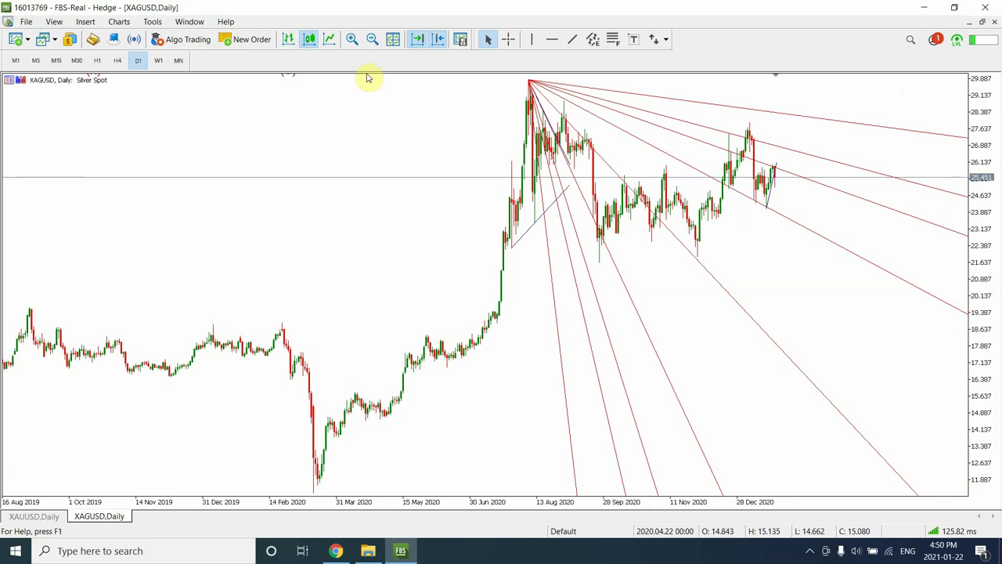
left_click(352, 39)
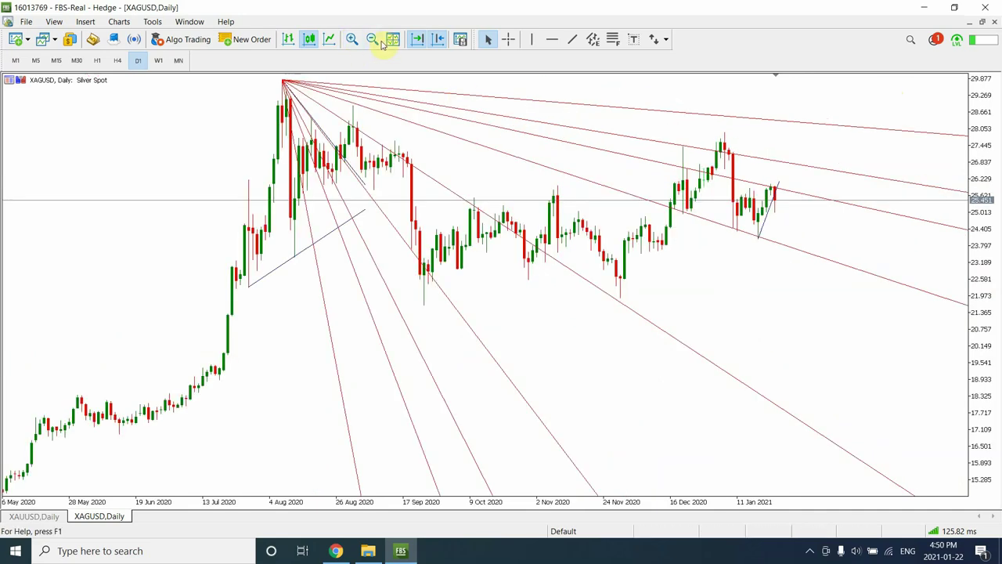
left_click(372, 41)
left_click(372, 41)
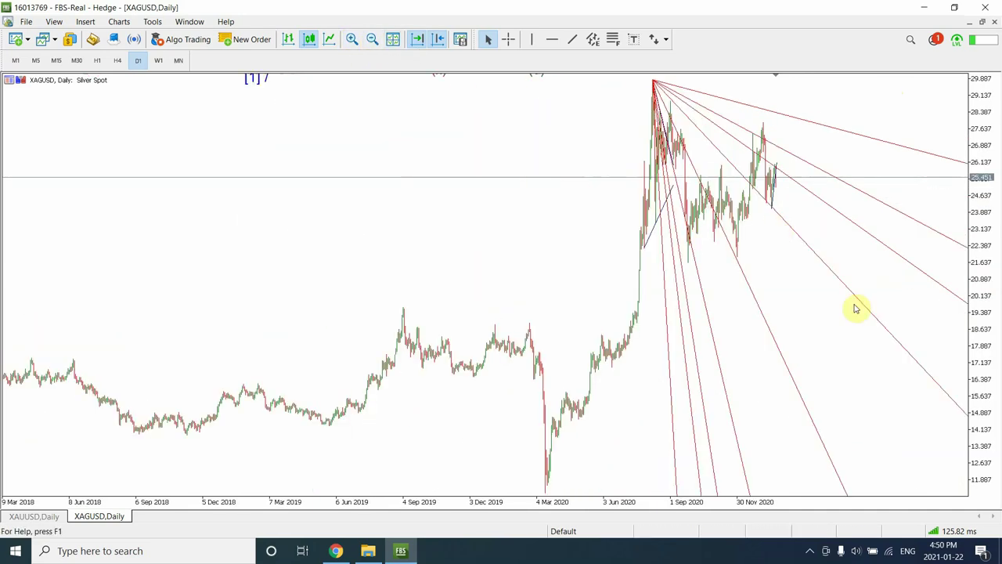